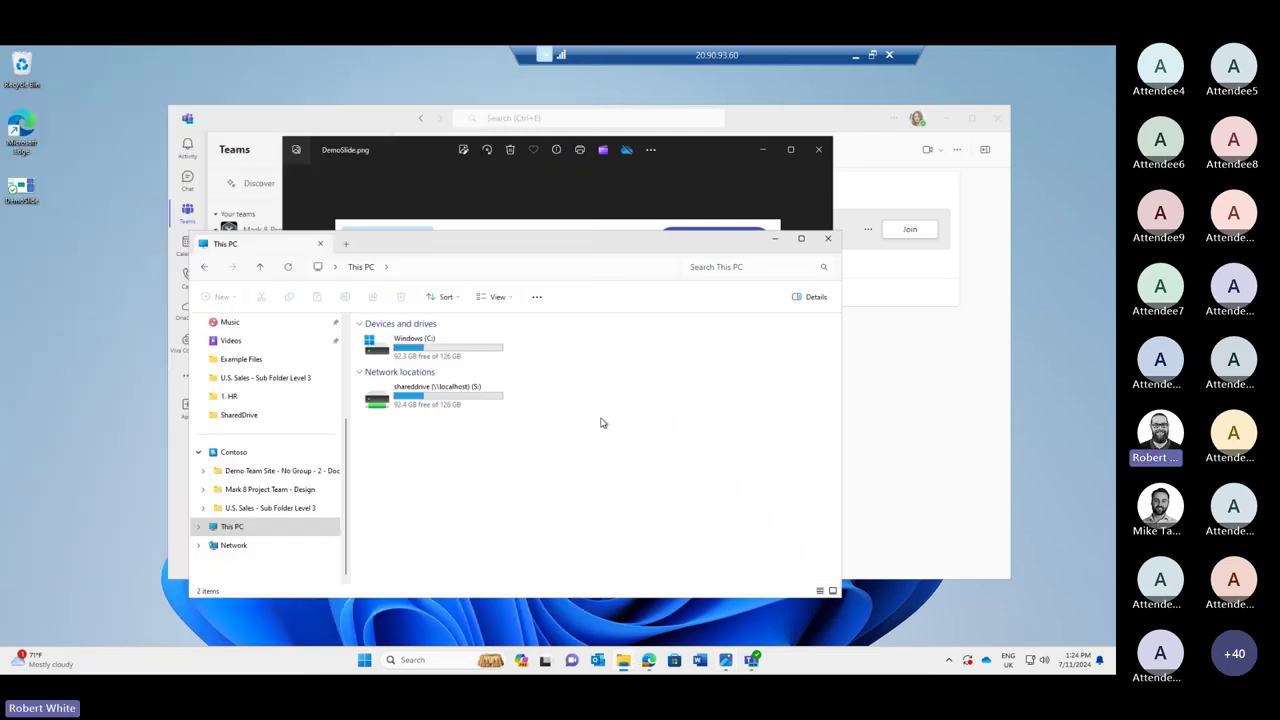
Browse the shared drive (S:) through 4. Sales > Monthly Reports > Reports 2019 > April.
click(379, 404)
double_click(379, 404)
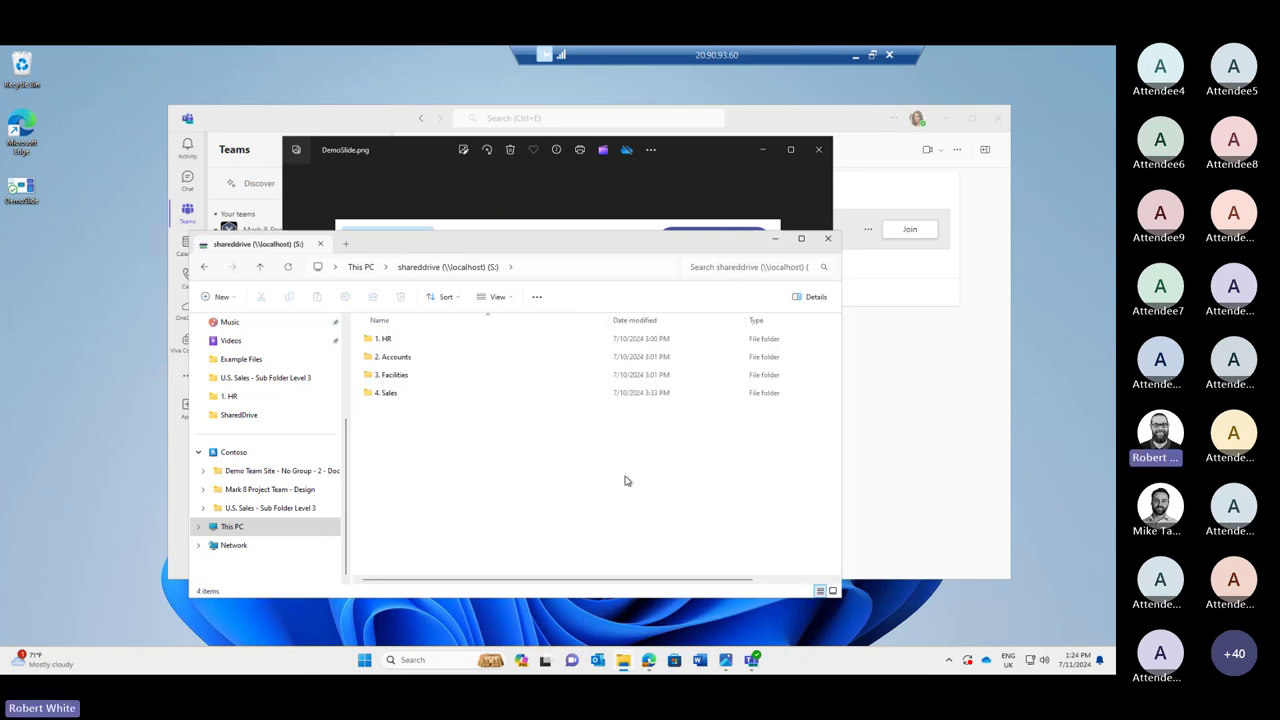
double_click(372, 395)
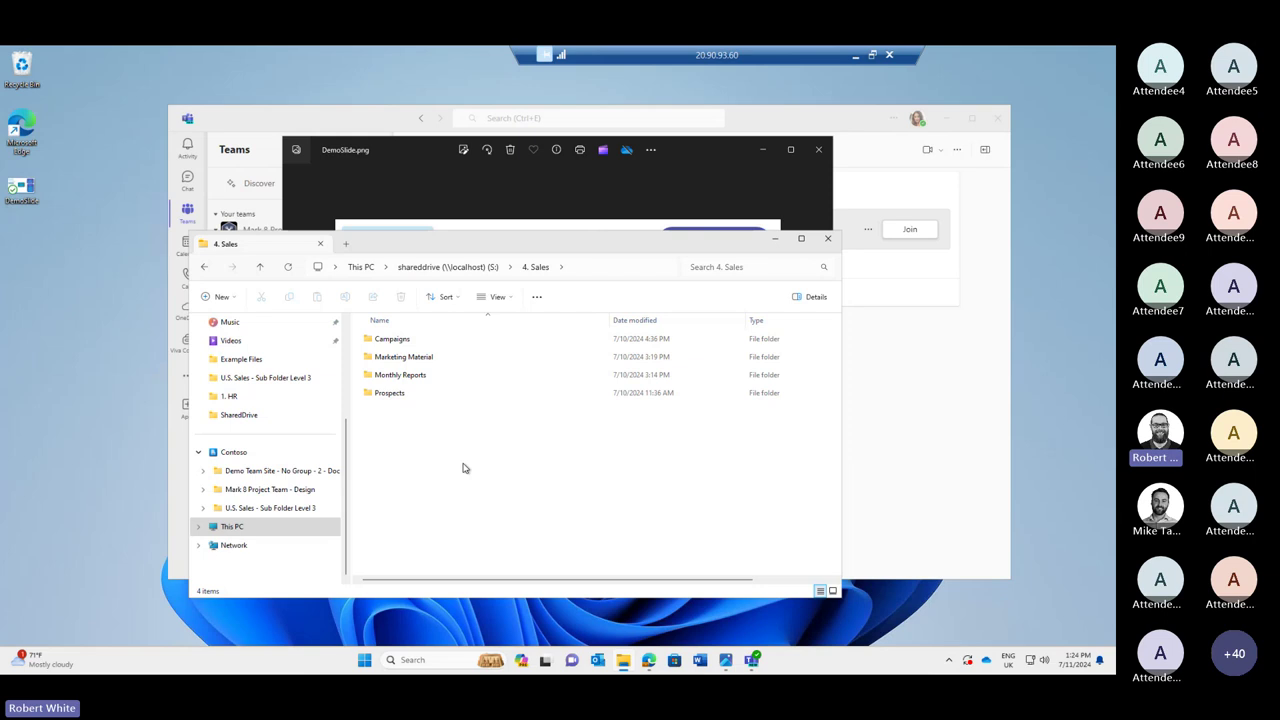
double_click(402, 375)
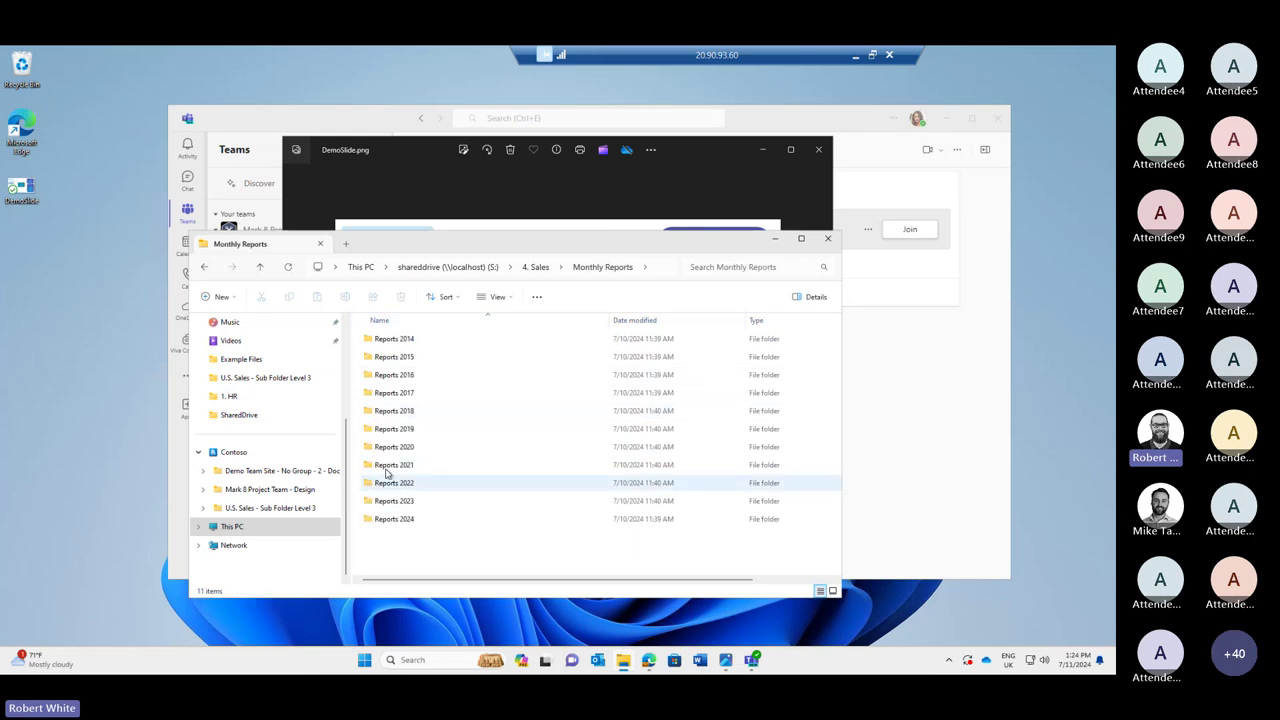
double_click(389, 436)
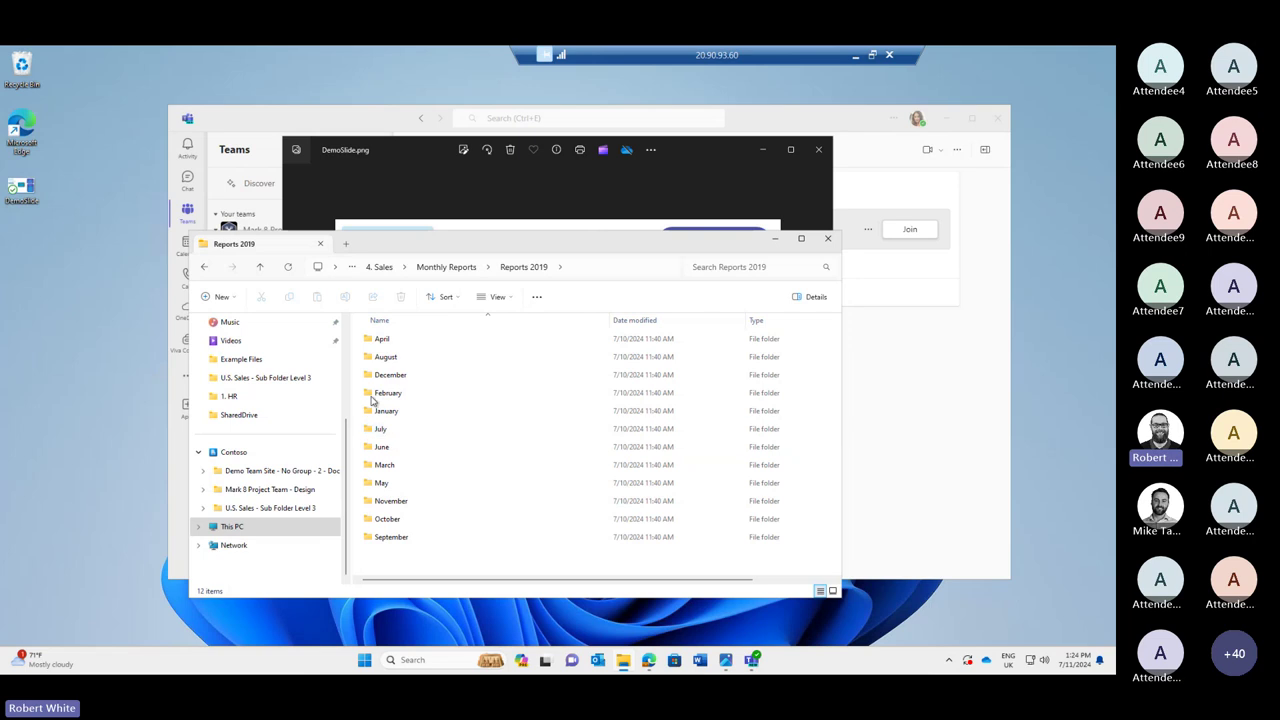
double_click(390, 345)
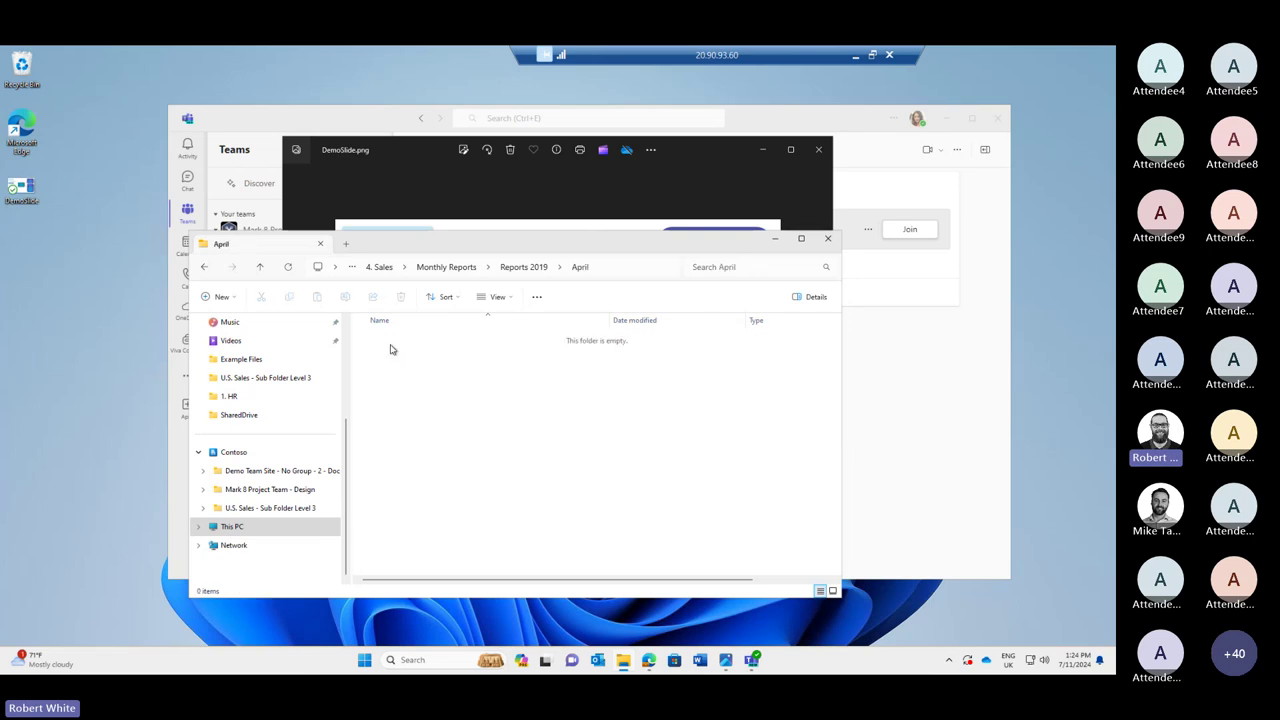
Move back up and open Reports 2023 > August, with the DemoSlide diagram in front.
click(512, 272)
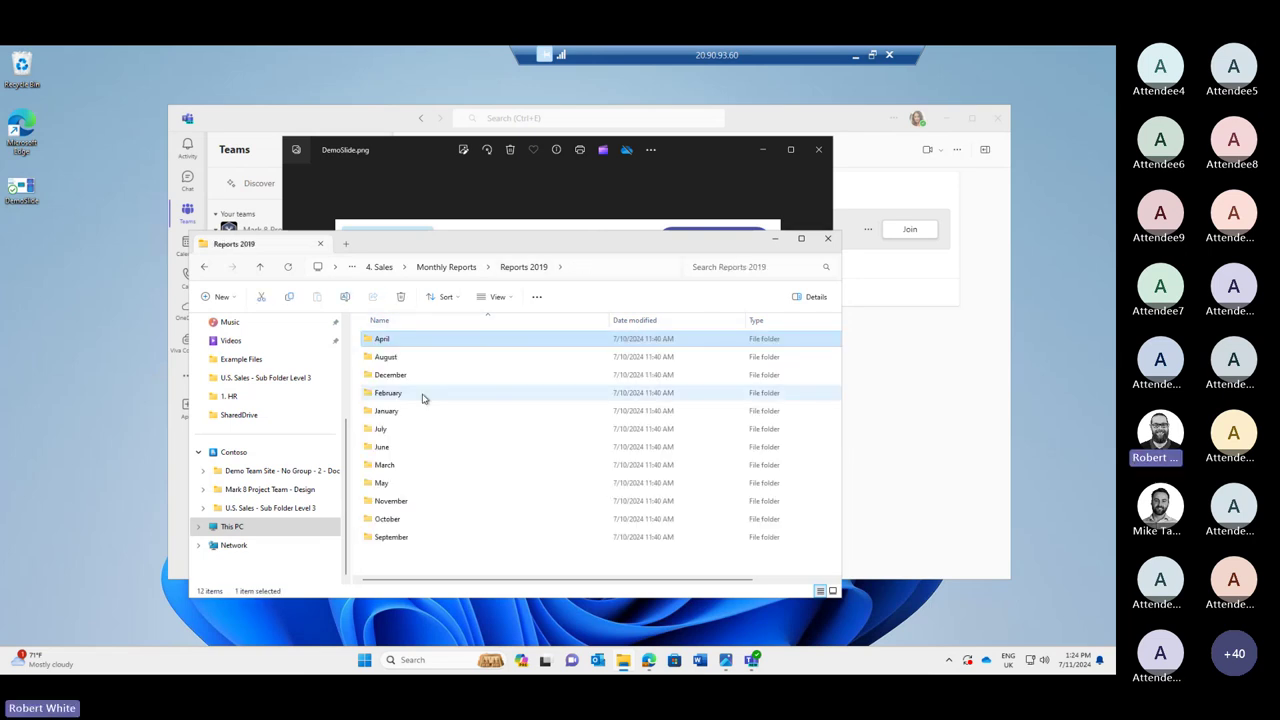
click(450, 268)
double_click(414, 500)
click(381, 360)
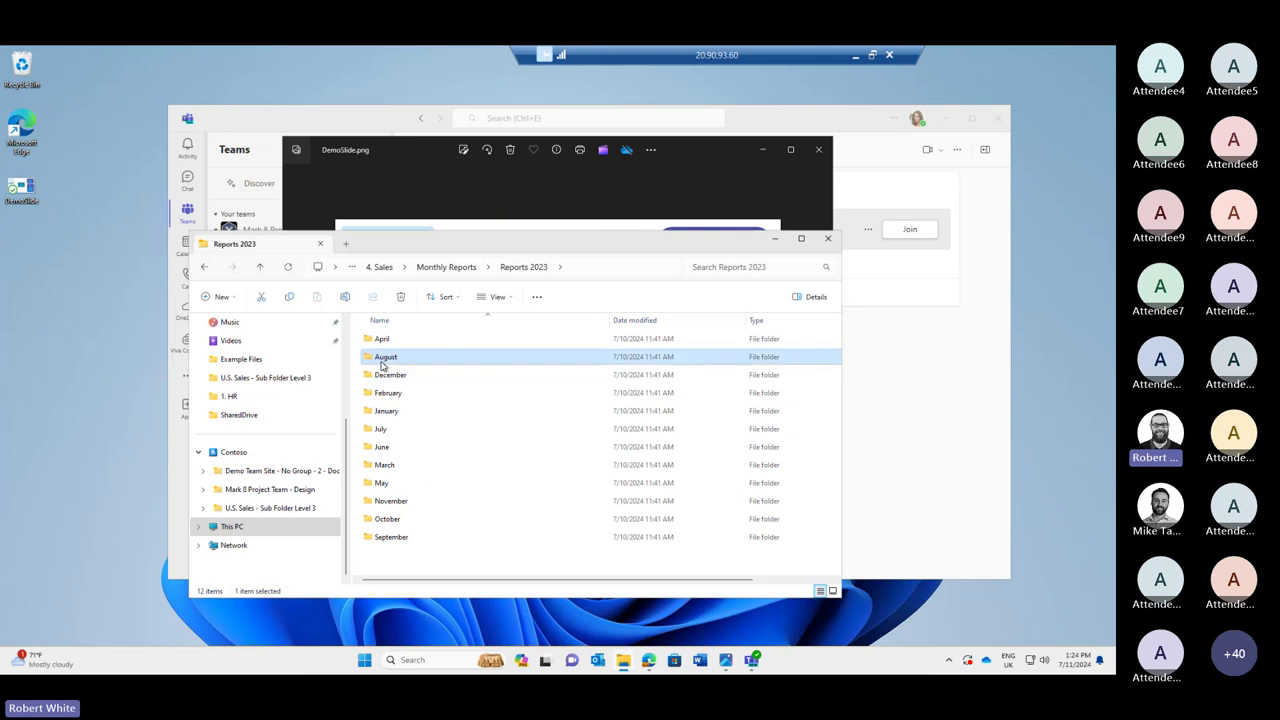
double_click(383, 360)
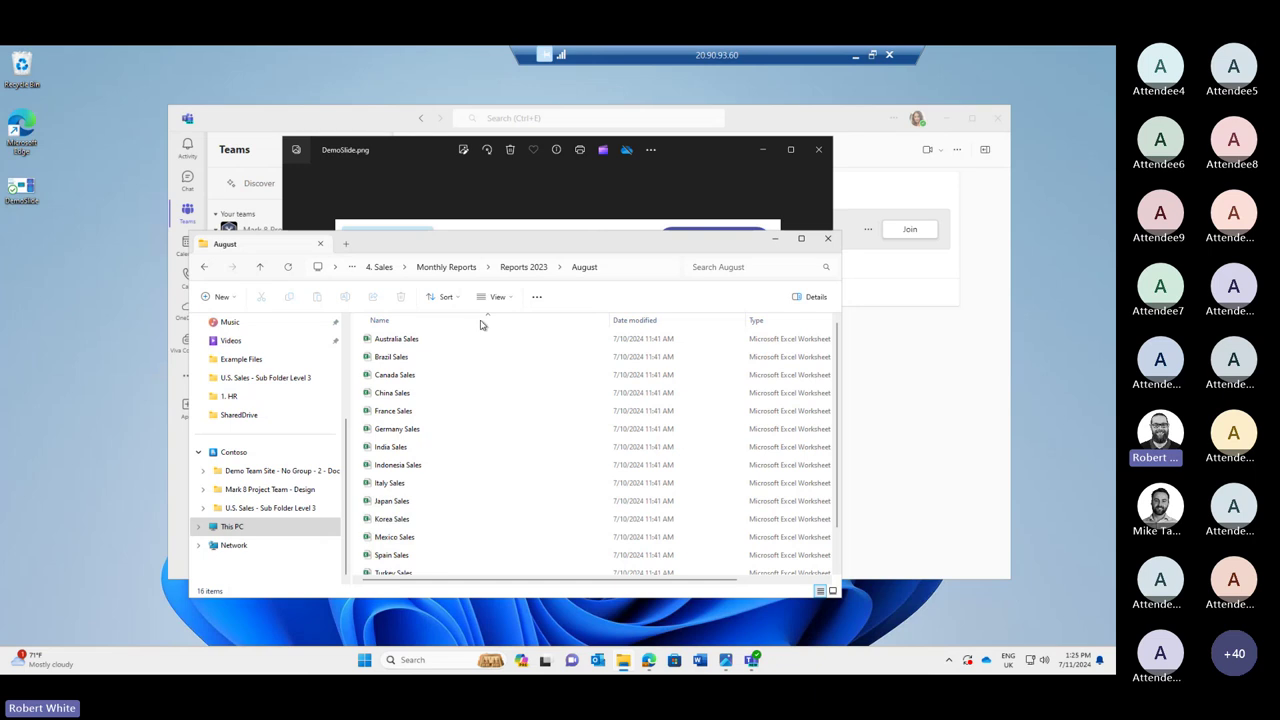
click(413, 198)
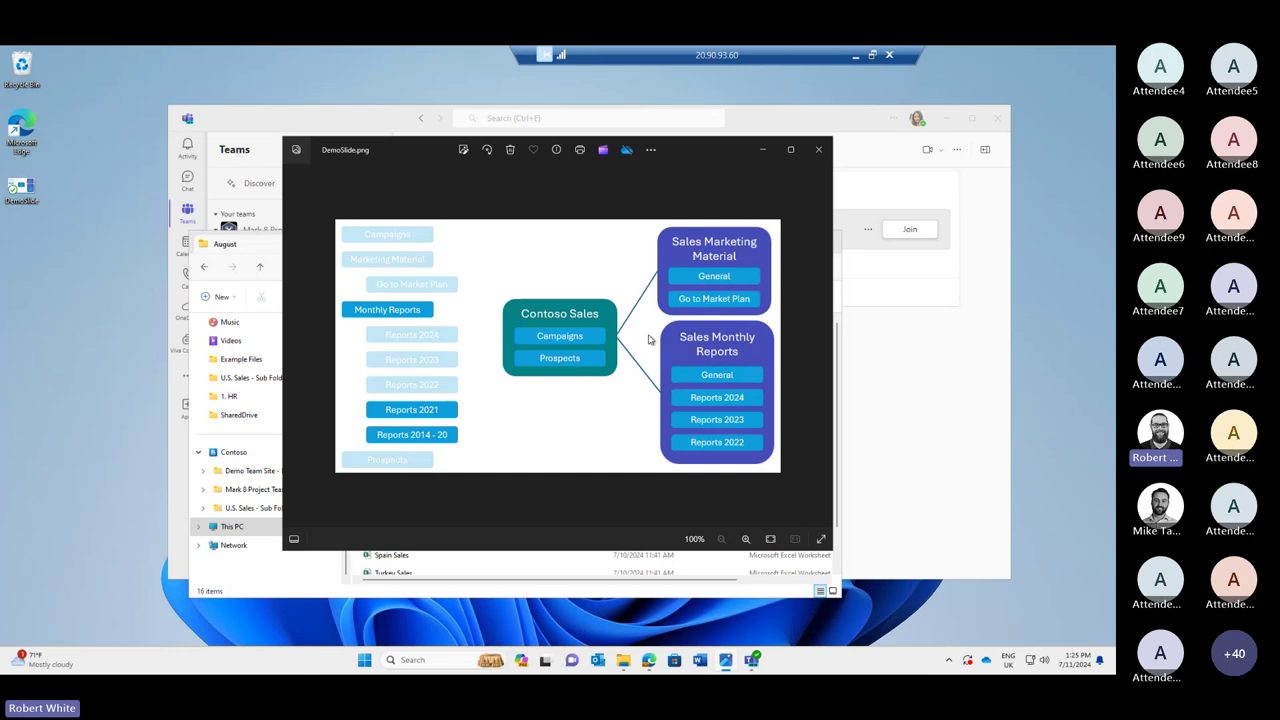
In Teams, collapse Mark 8 Project Team and expand the Sales Monthly Reports channels.
click(905, 495)
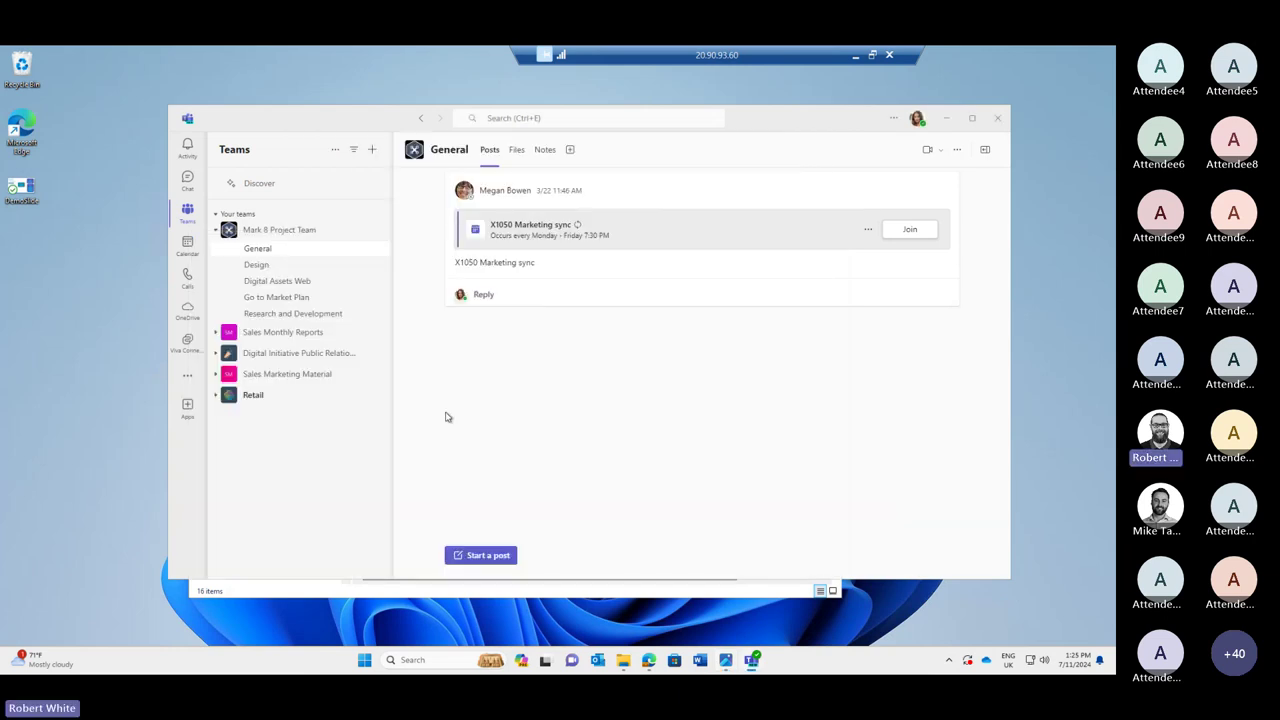
click(216, 231)
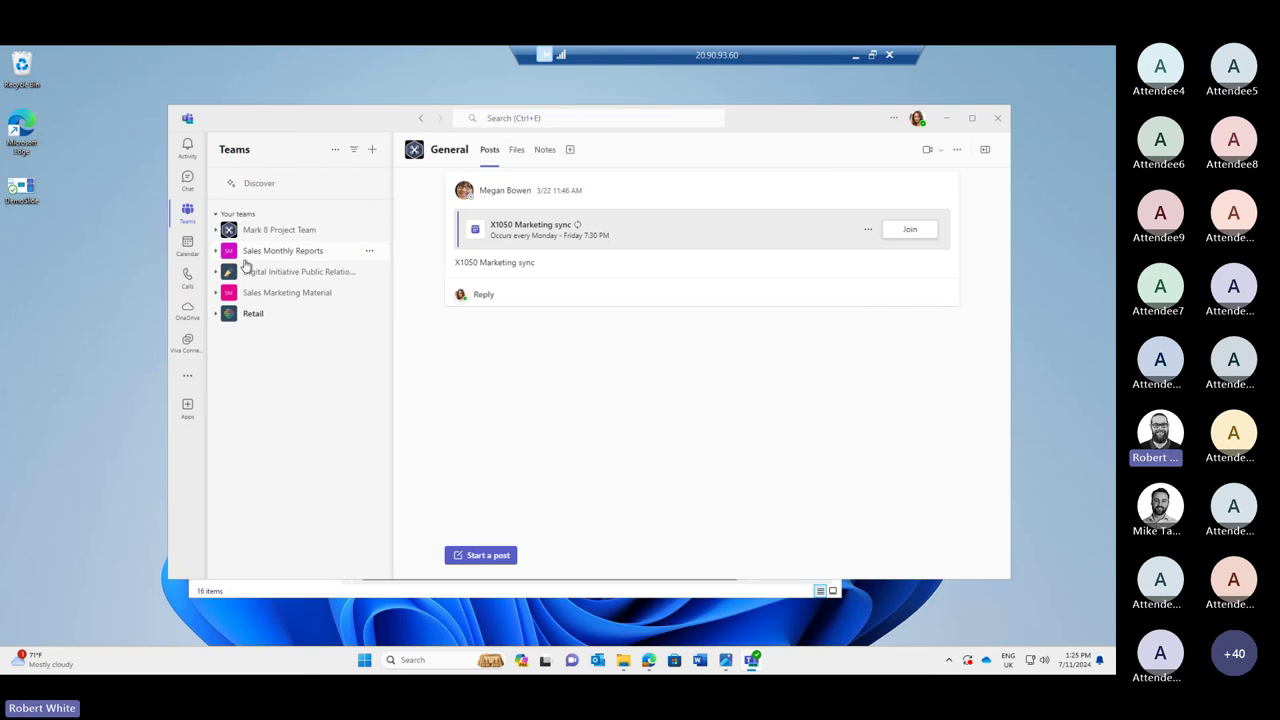
click(215, 252)
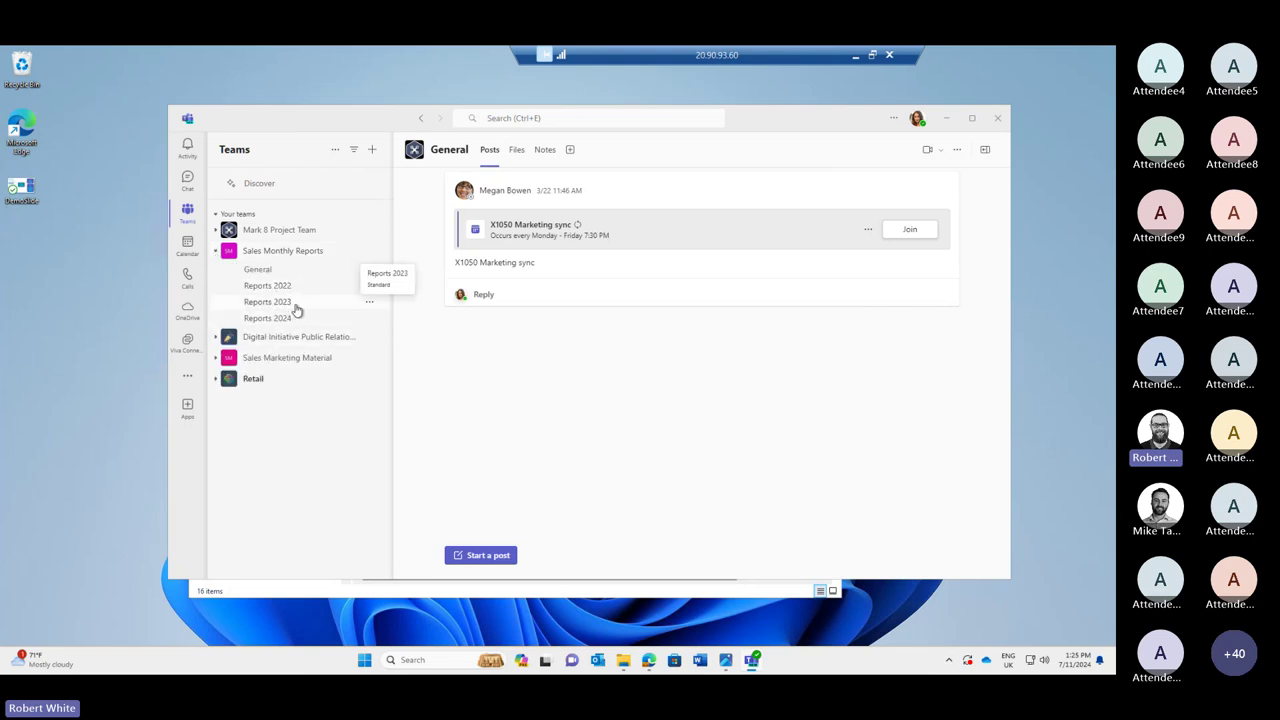
Glance at the DemoSlide diagram, then open the Reports 2024 channel.
click(724, 659)
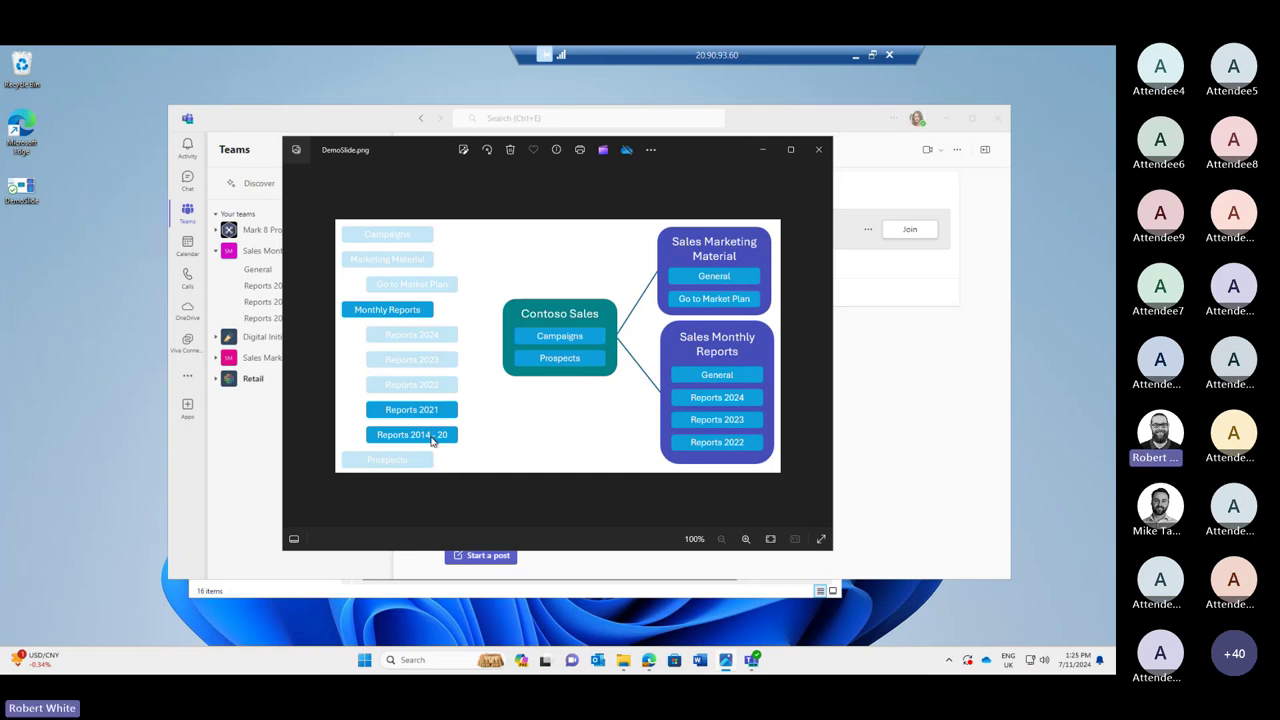
click(250, 455)
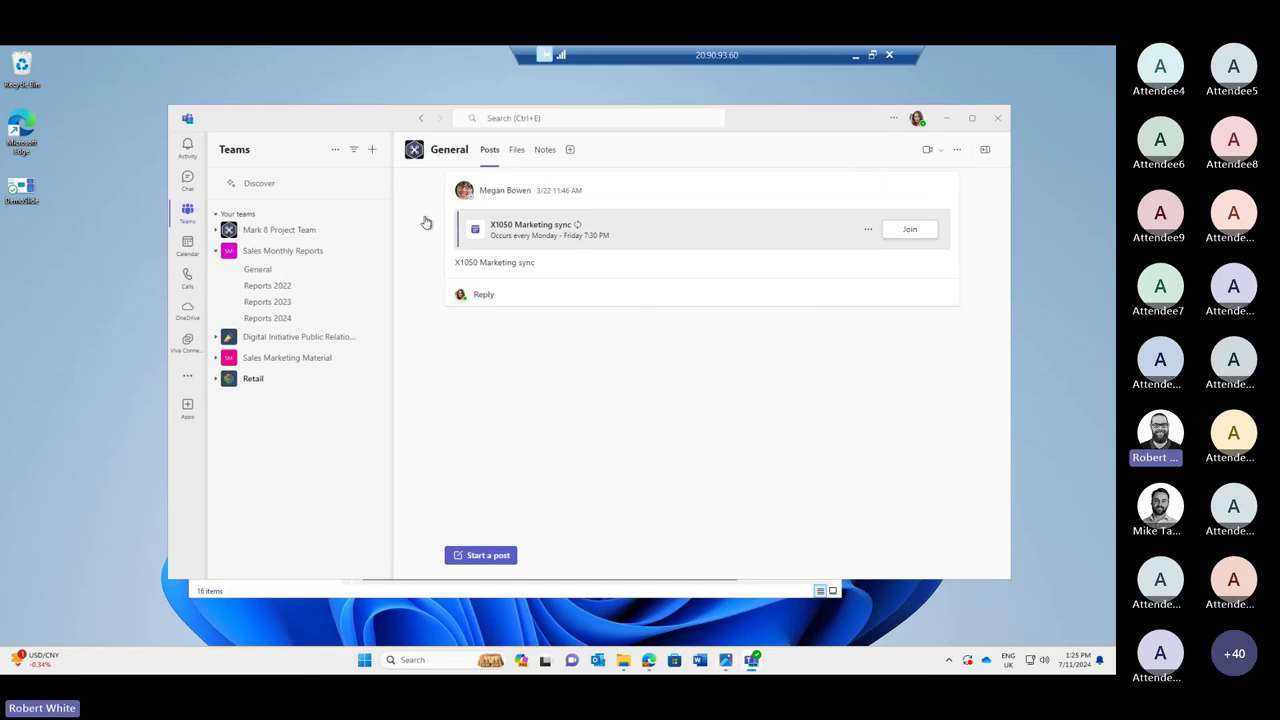
click(270, 319)
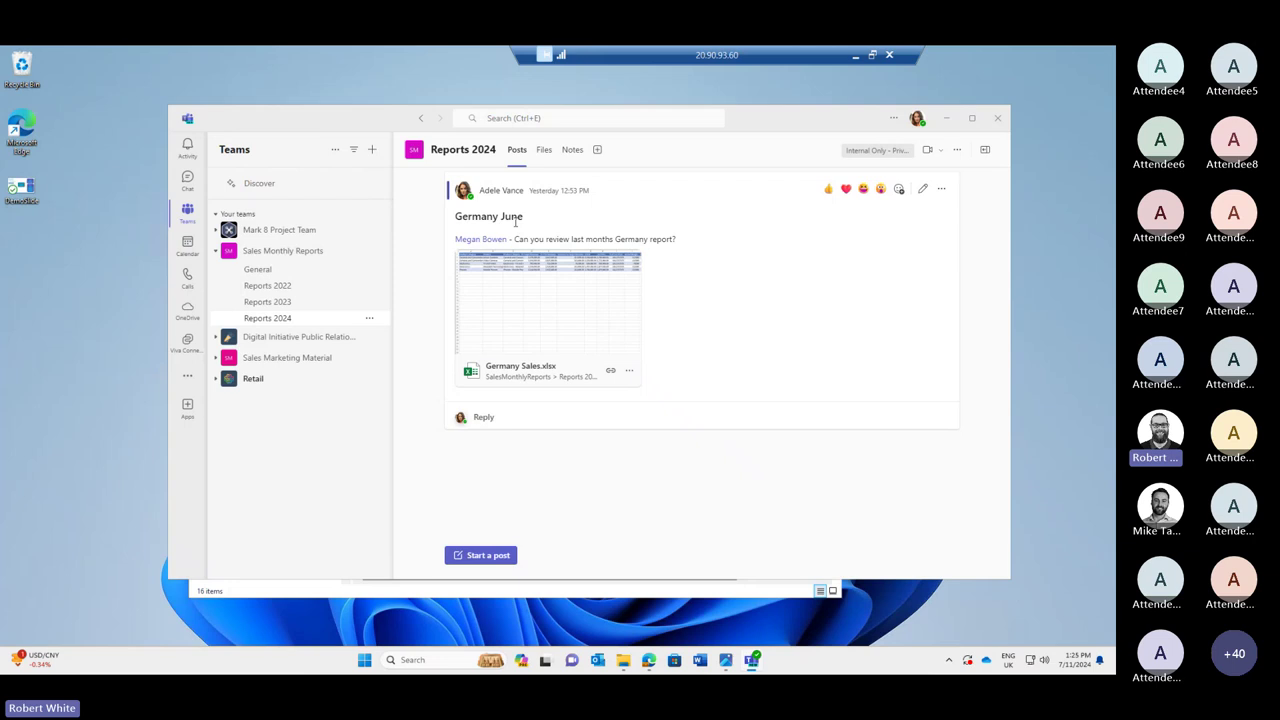
Open the Reports 2024 files' April folder and close the Australia Sales workbook.
click(544, 150)
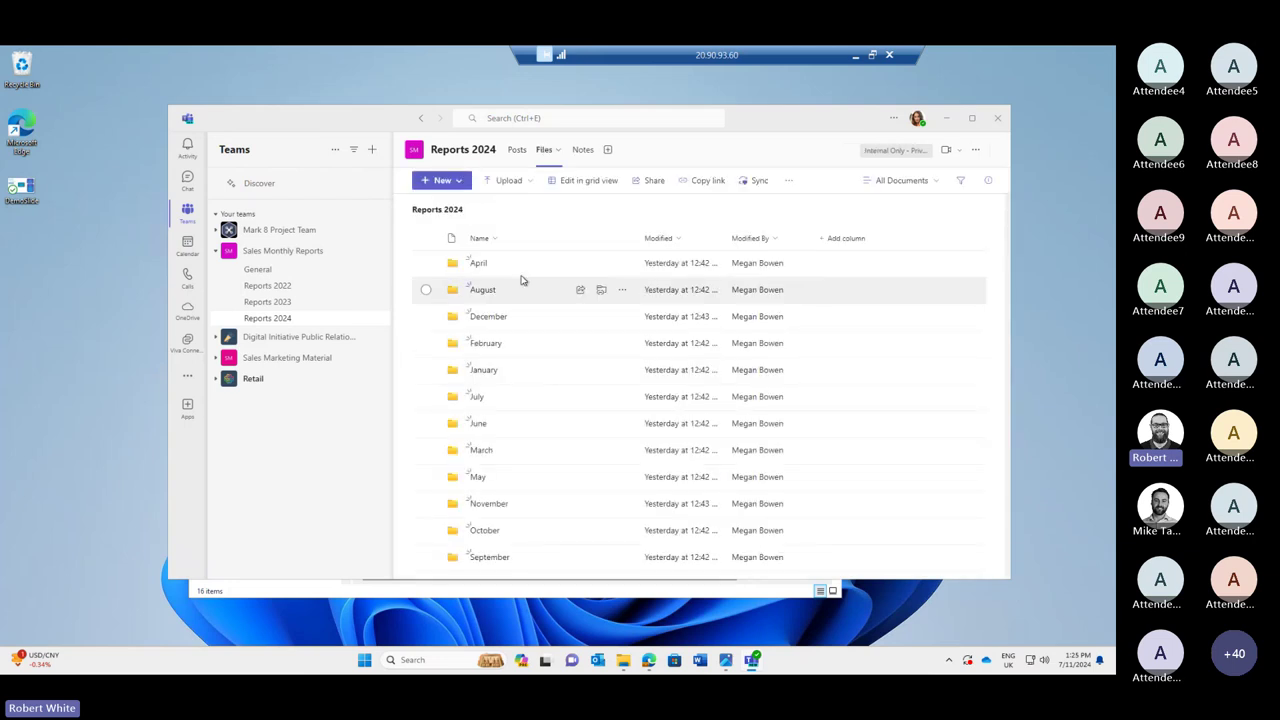
click(479, 264)
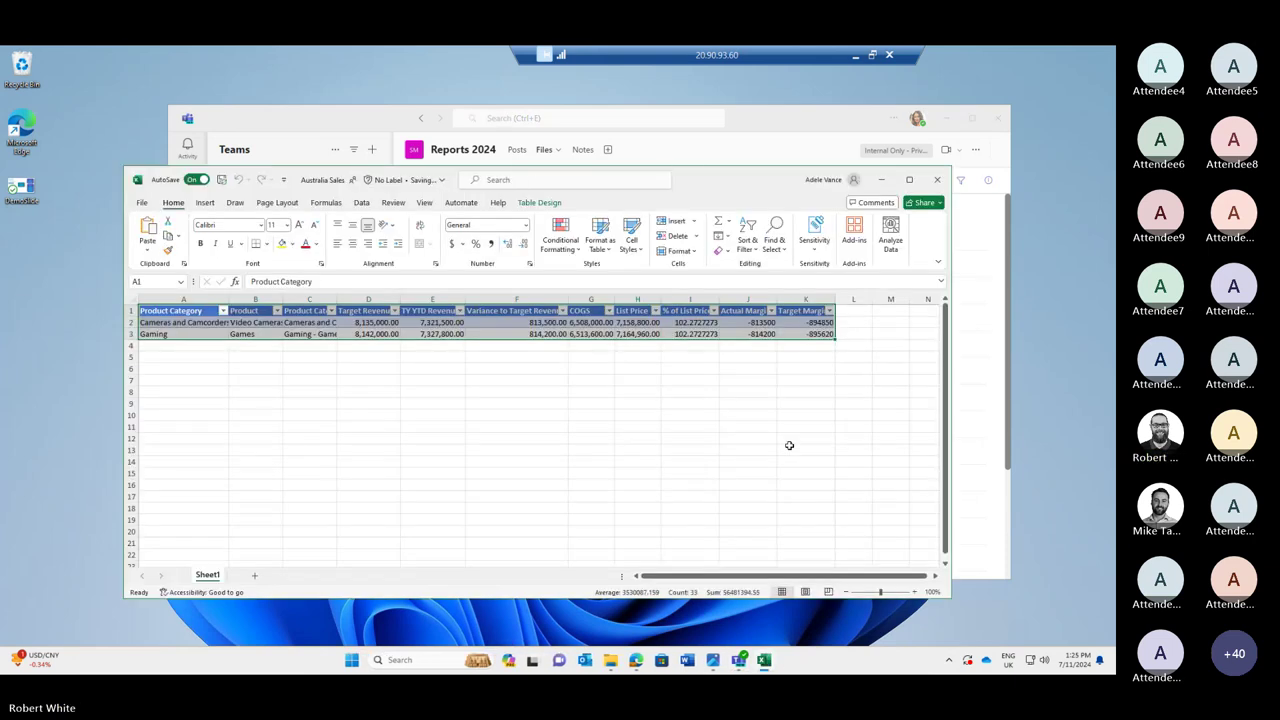
click(937, 179)
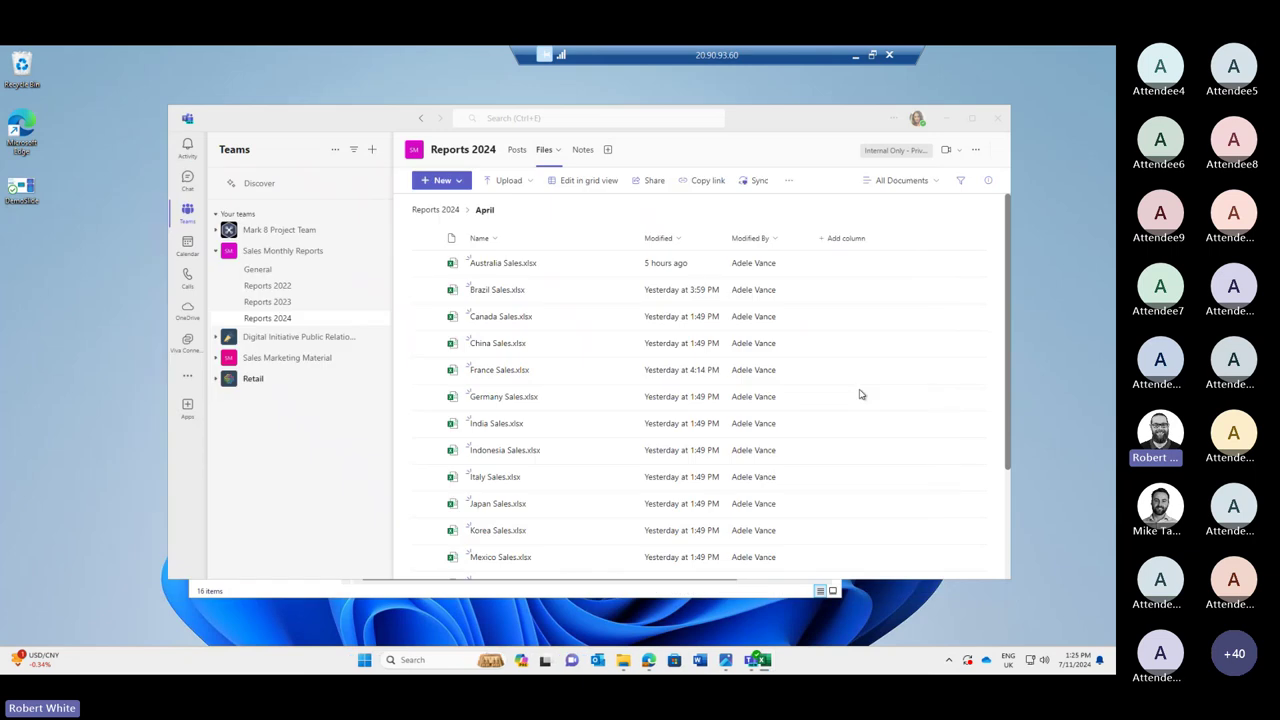
After viewing the demo slide, open Manage team for Sales Monthly Reports.
click(725, 662)
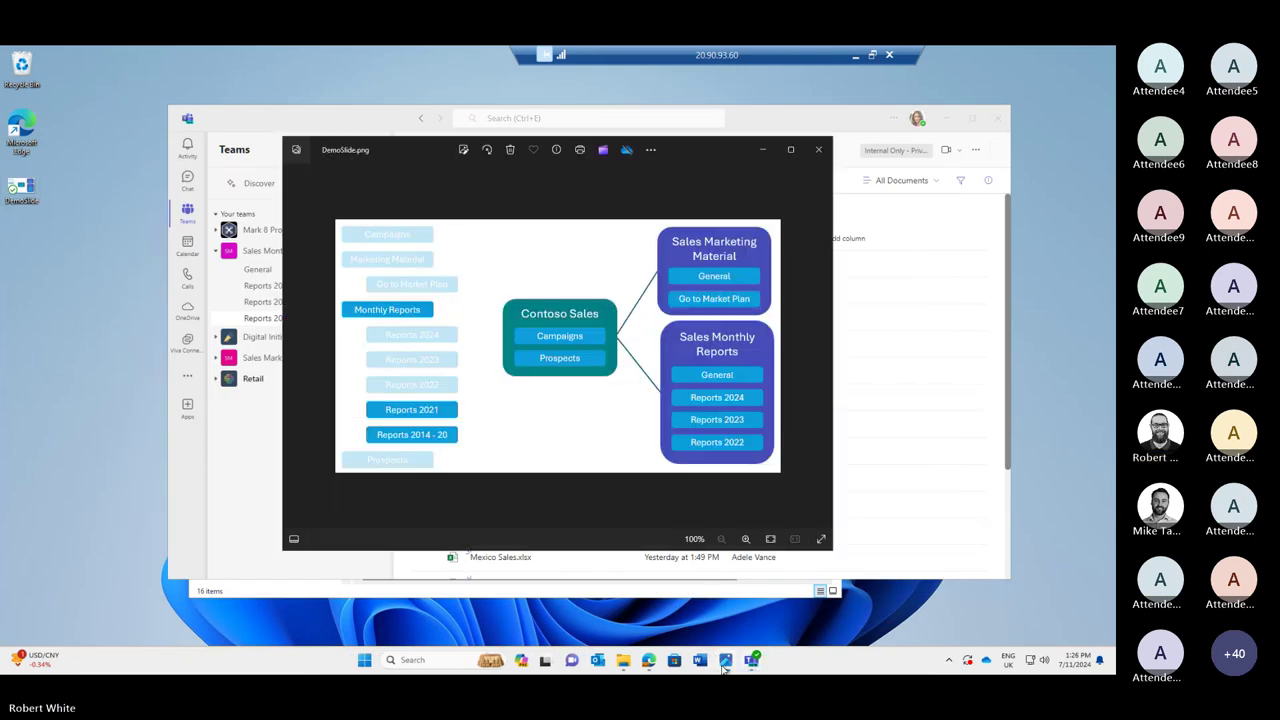
click(926, 538)
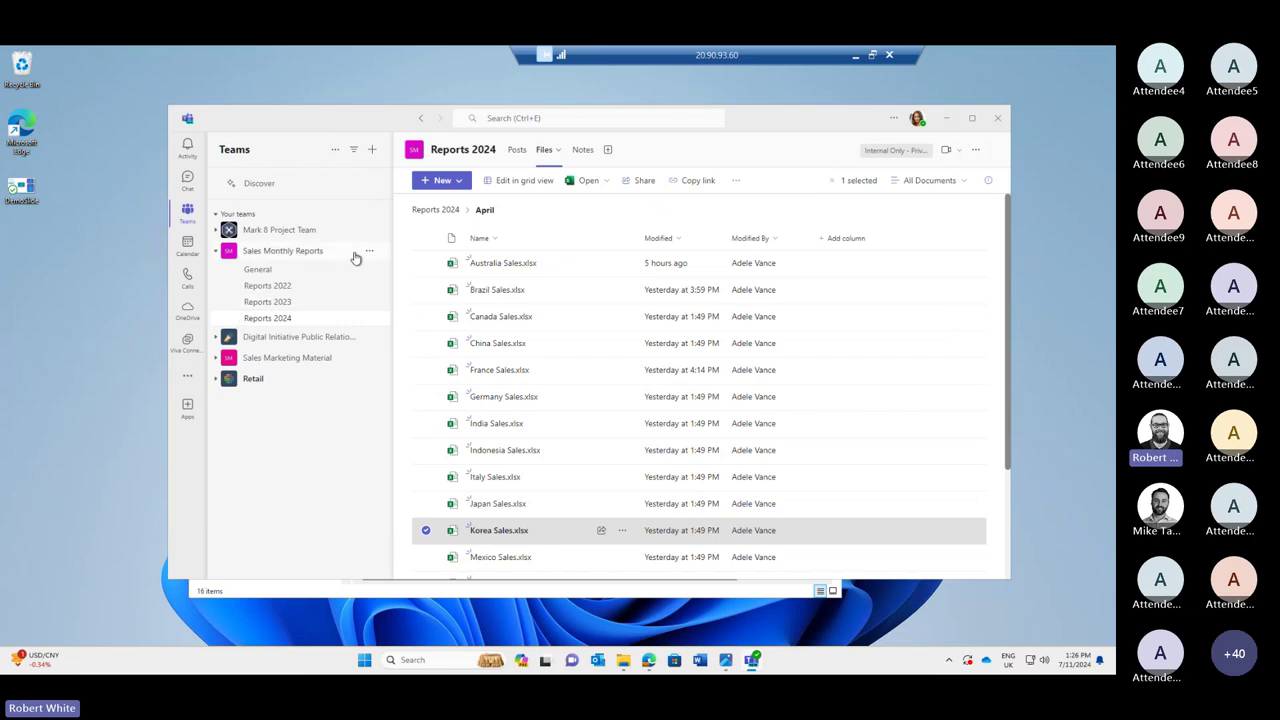
click(369, 251)
click(358, 299)
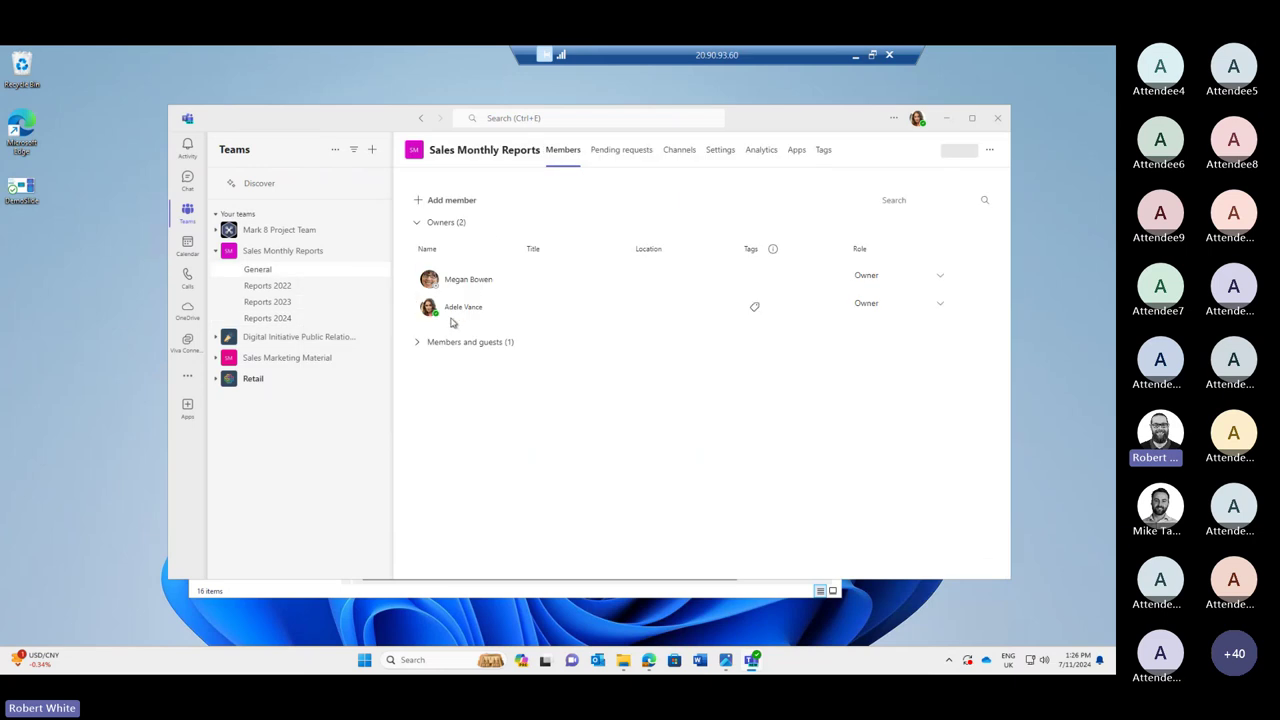
click(285, 319)
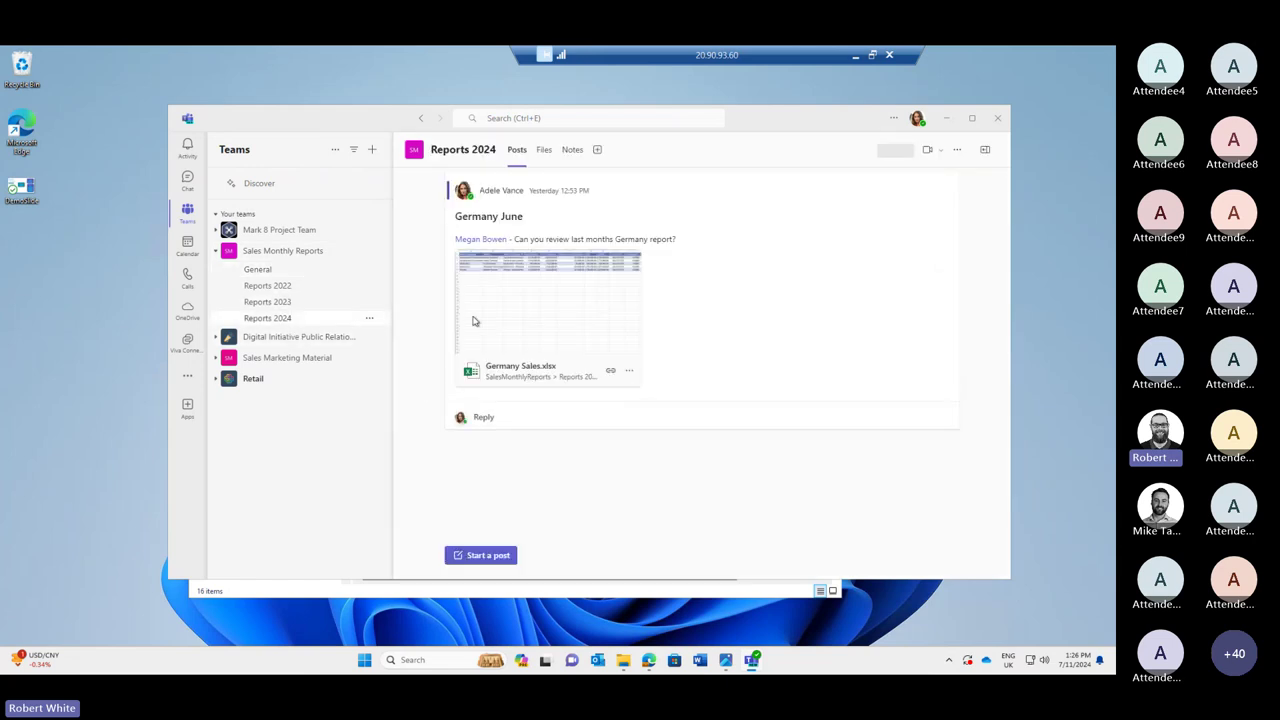
click(545, 160)
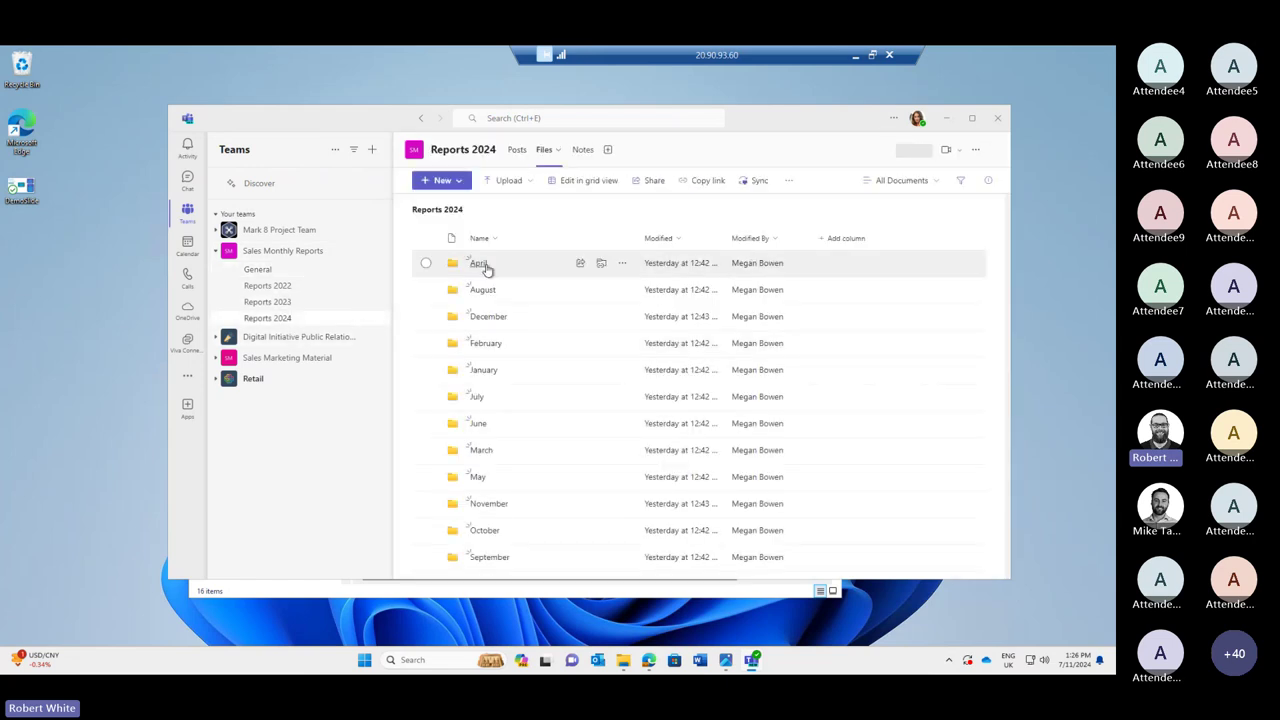
click(484, 264)
click(601, 264)
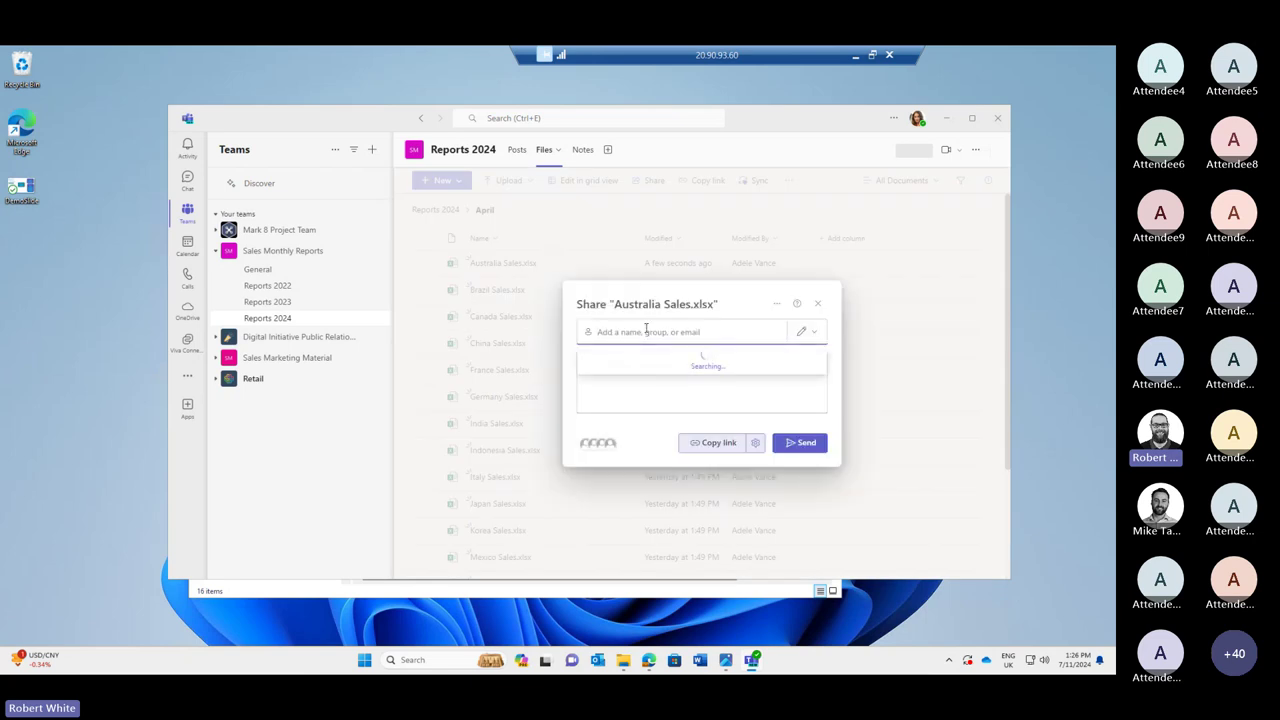
key(ctrl+v)
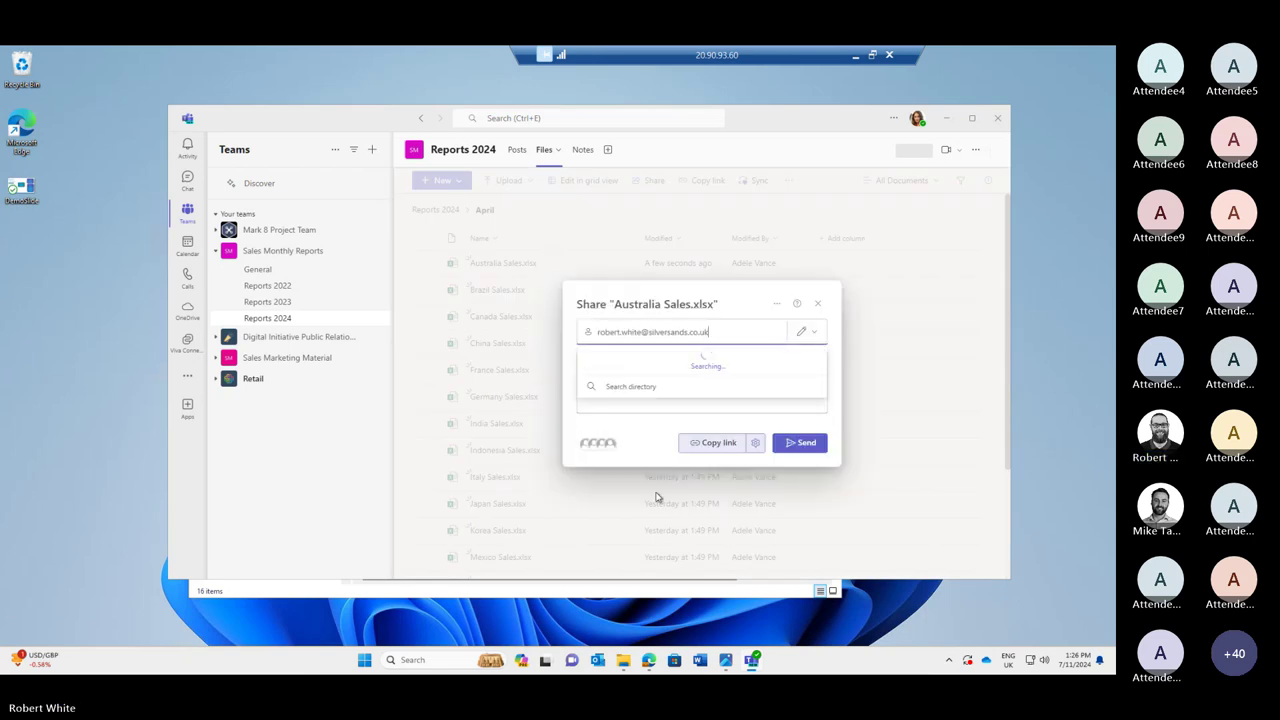
click(678, 366)
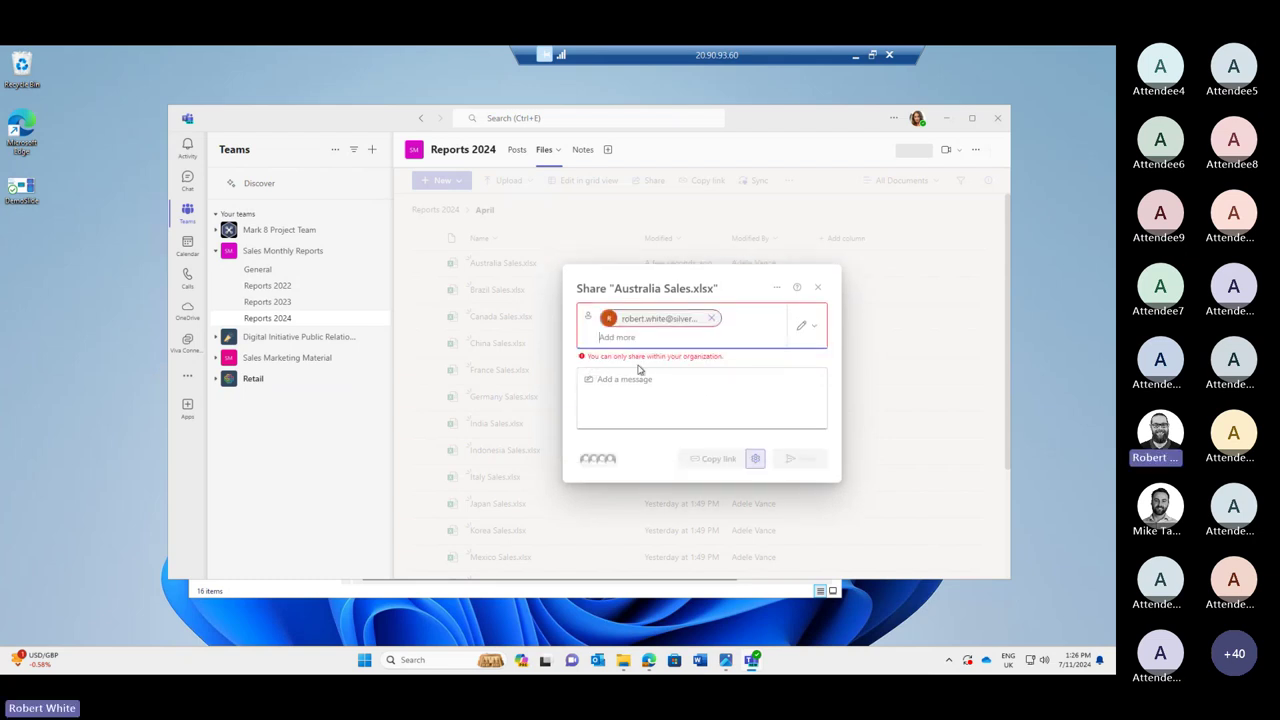
click(817, 287)
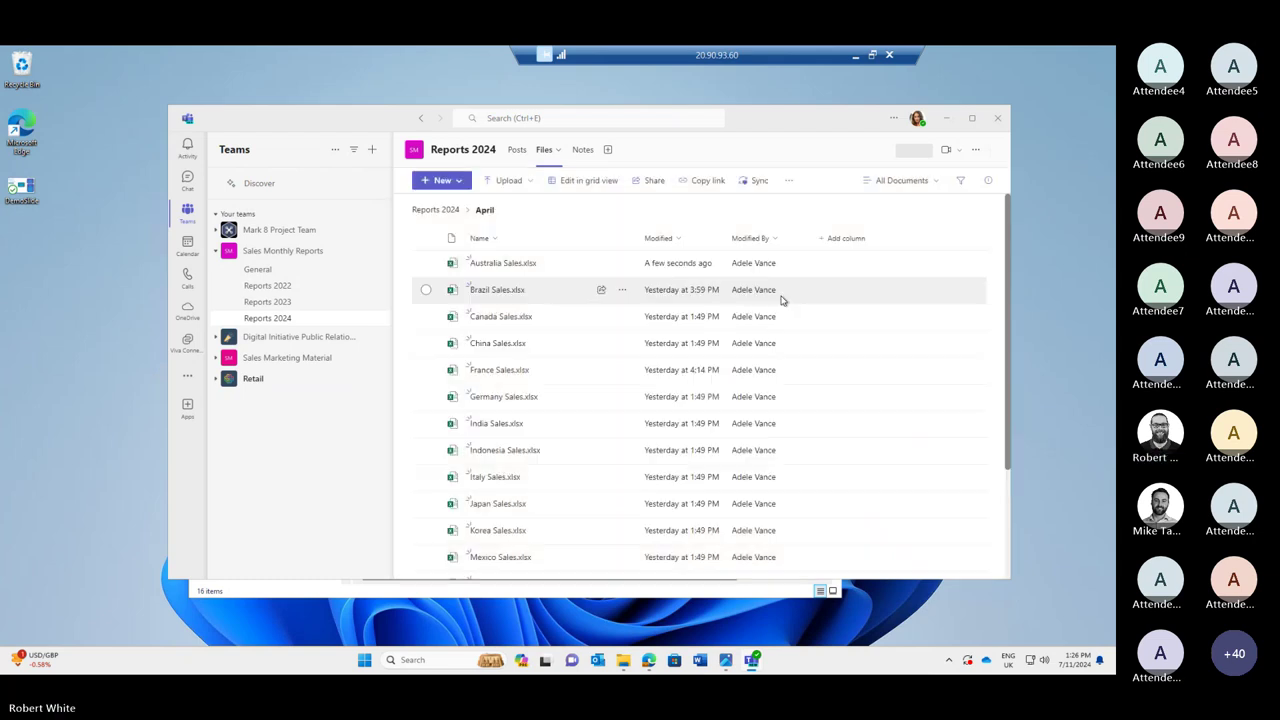
click(378, 251)
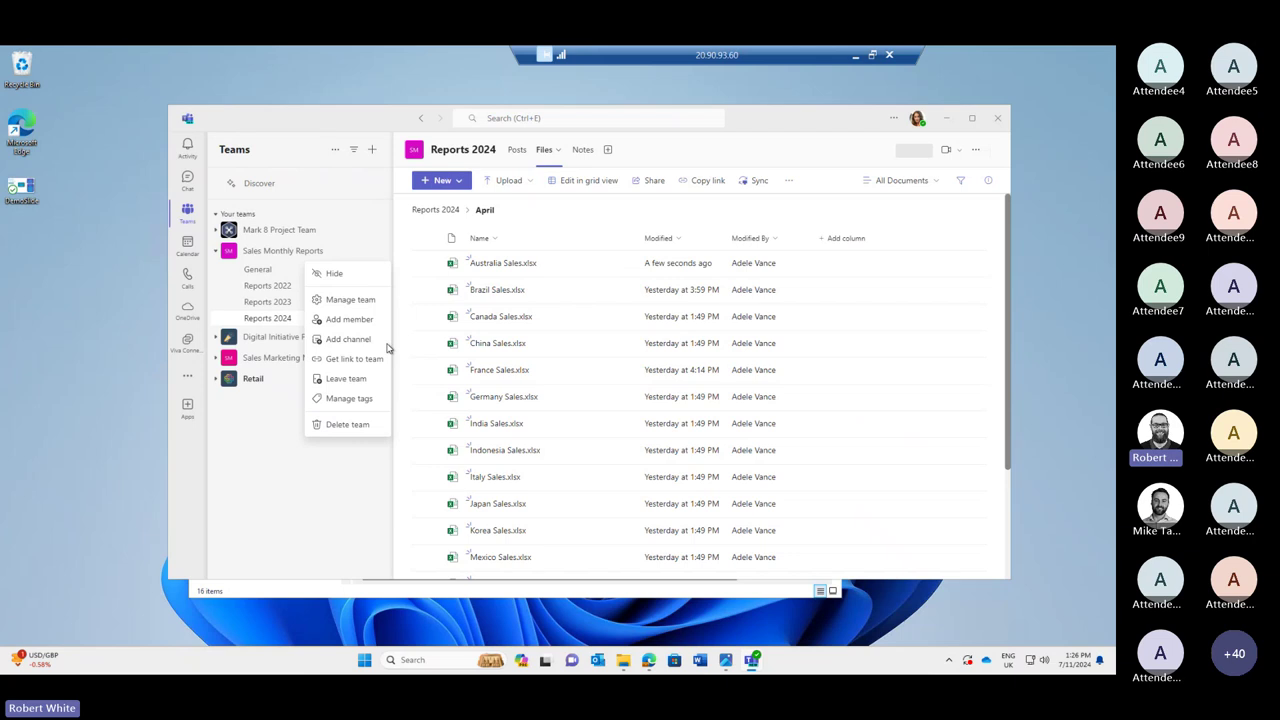
click(340, 319)
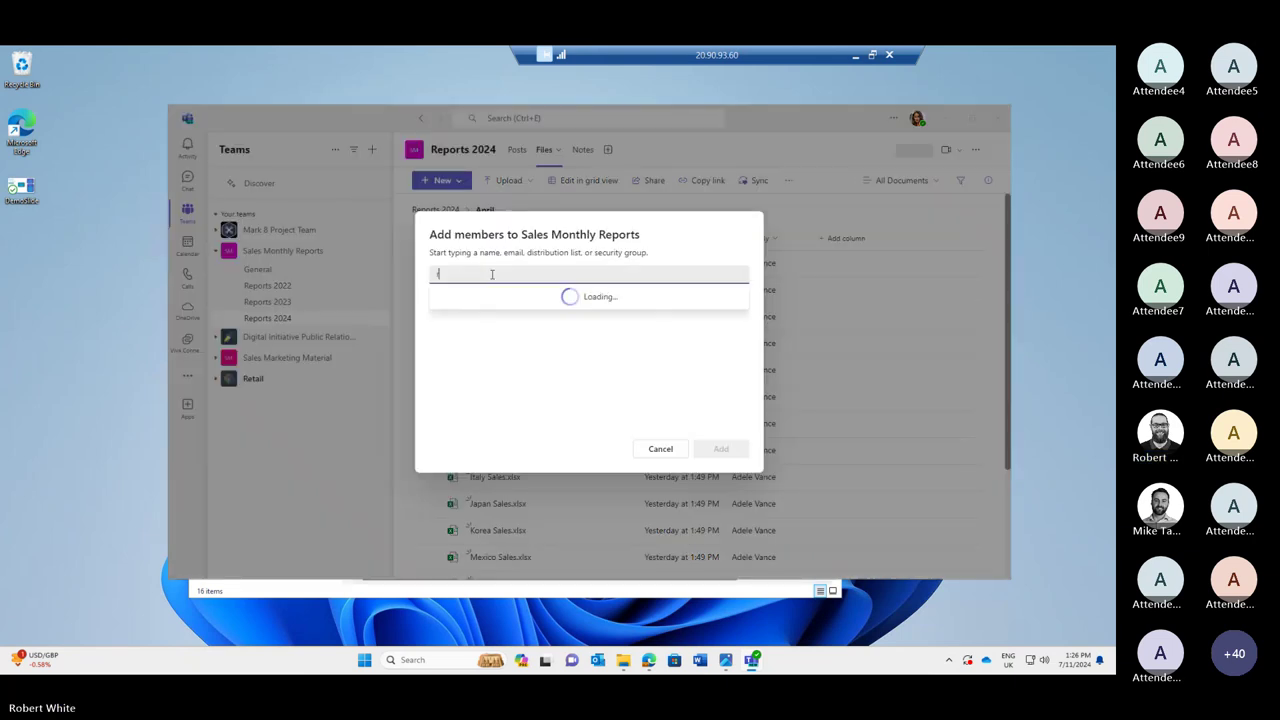
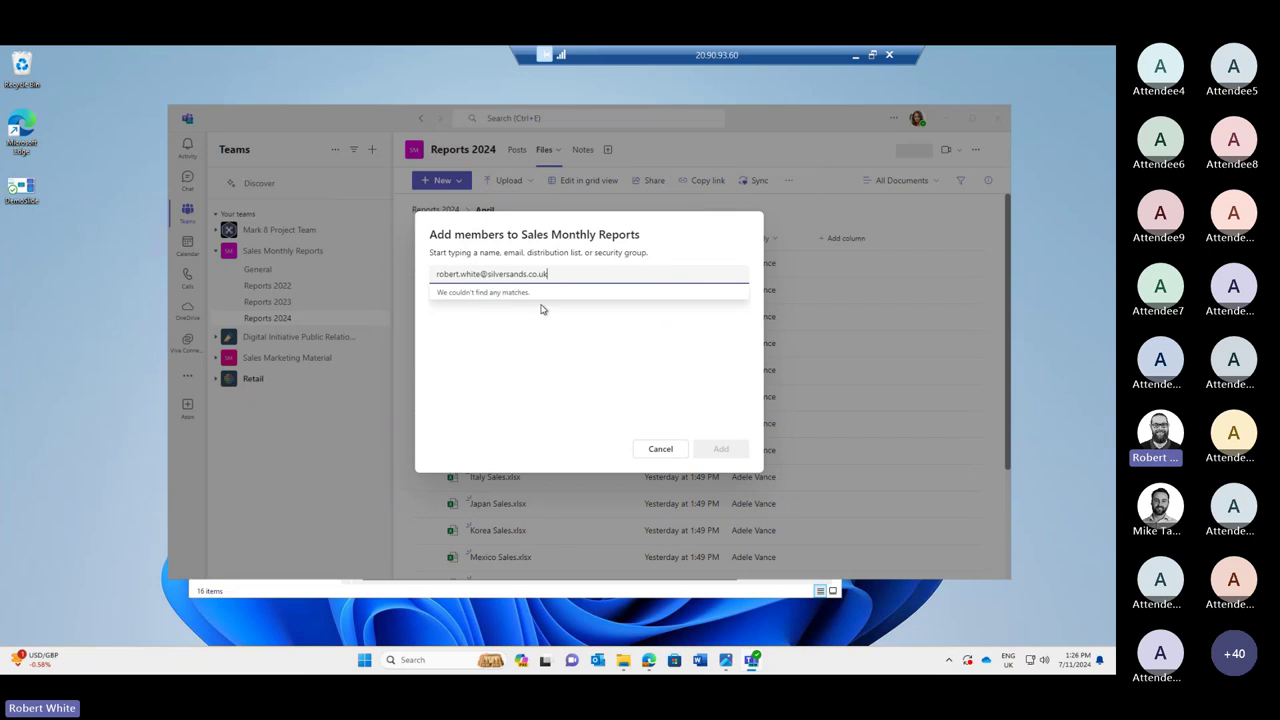
click(645, 450)
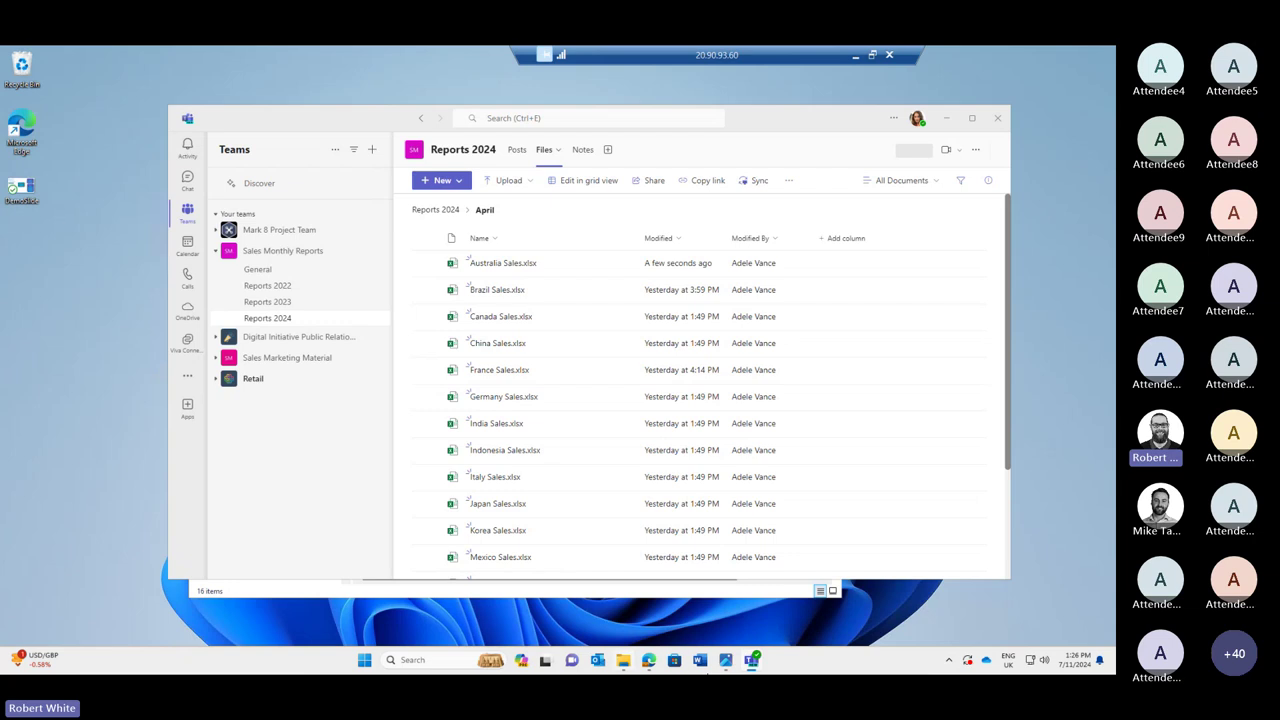
Show the demo slide, then open 4. Sales > Marketing Material > Go to Market Plan in Explorer.
click(724, 664)
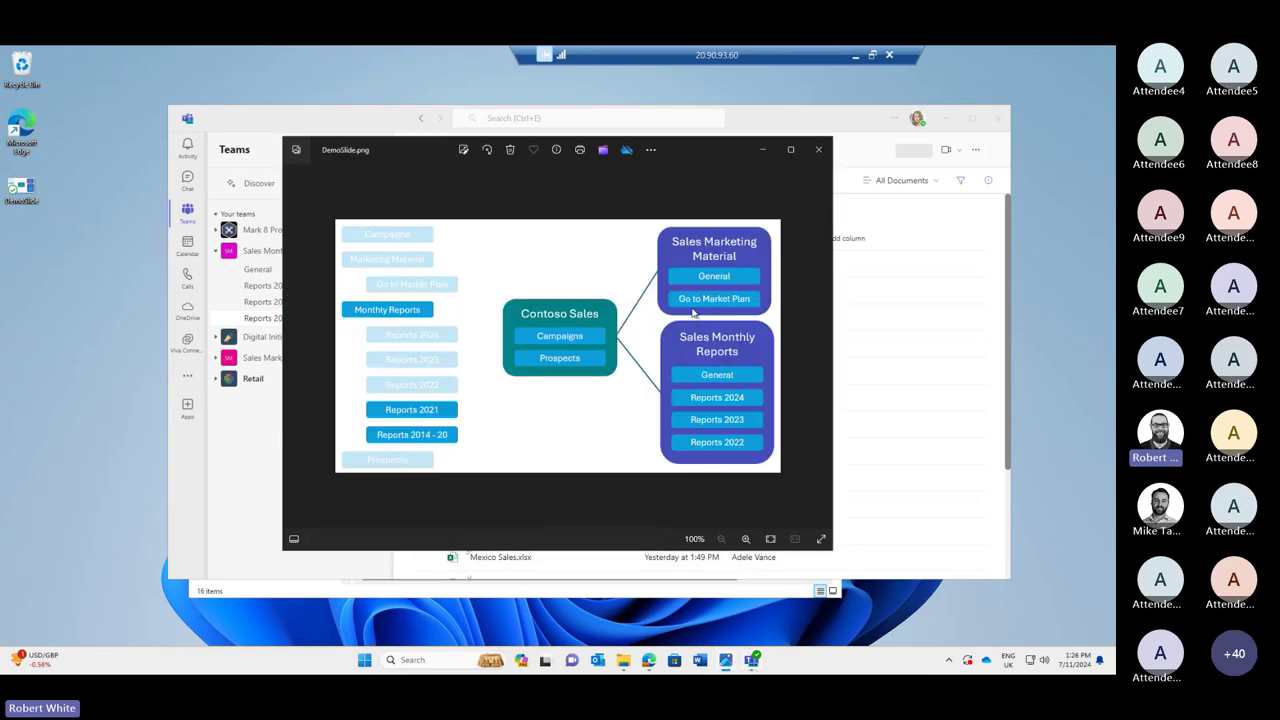
click(622, 664)
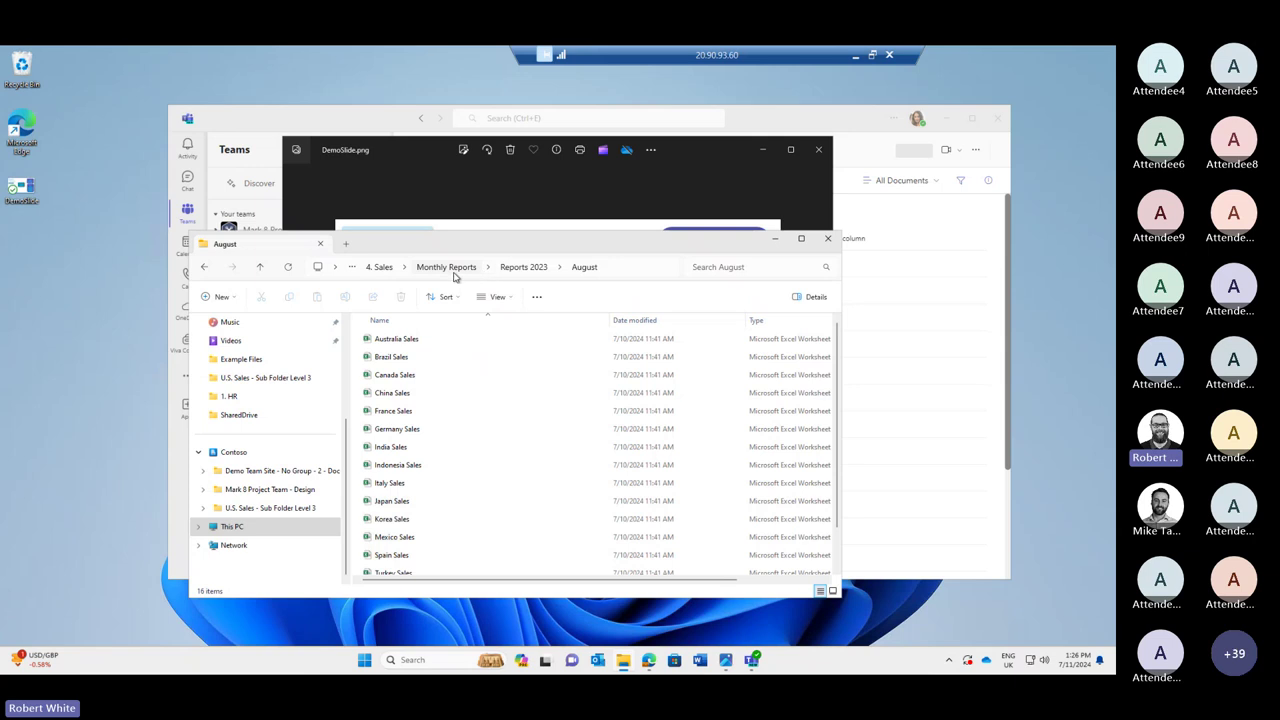
click(379, 268)
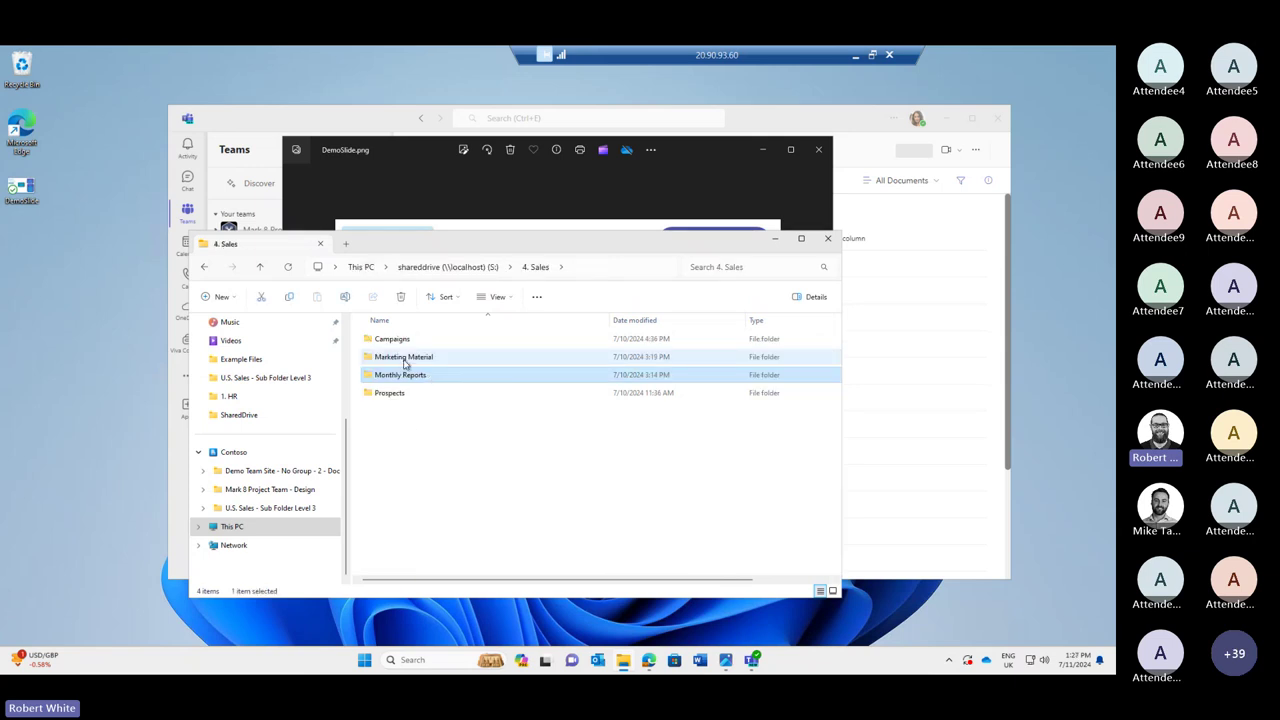
double_click(405, 362)
click(400, 340)
double_click(400, 340)
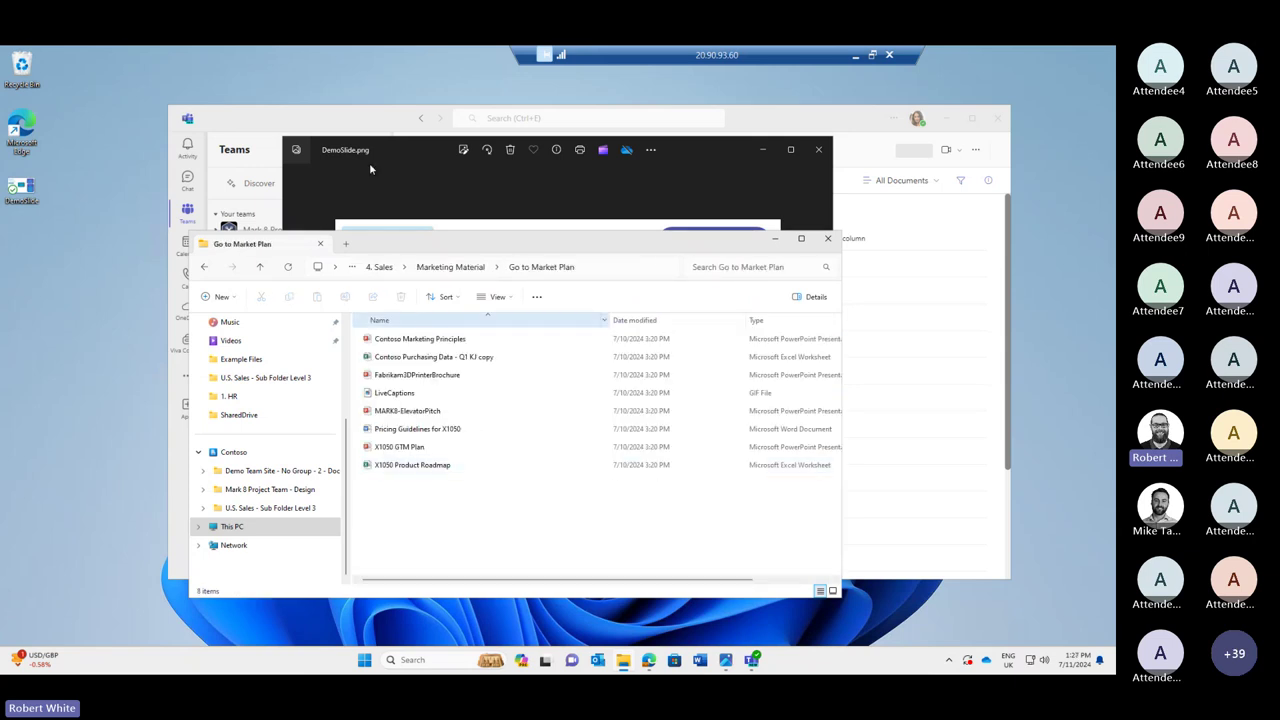
Switch back to Teams, briefly showing the demo slide again.
key(alt+Tab)
click(732, 662)
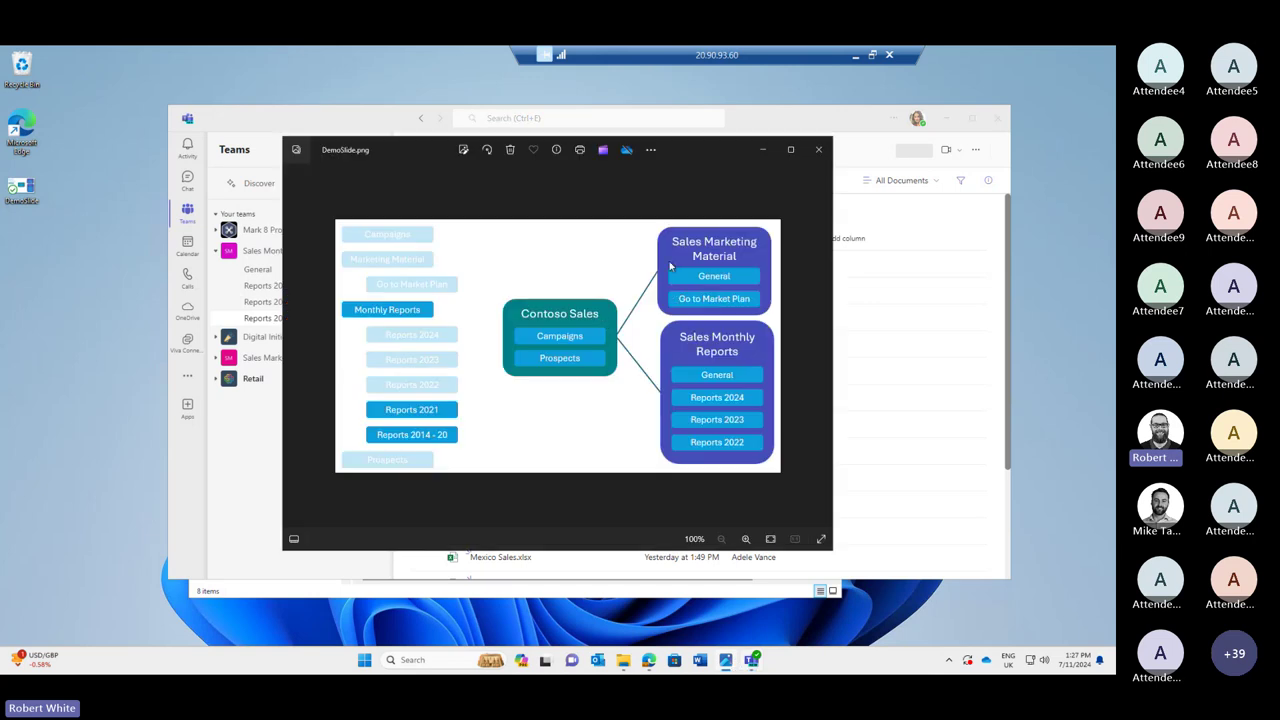
click(211, 123)
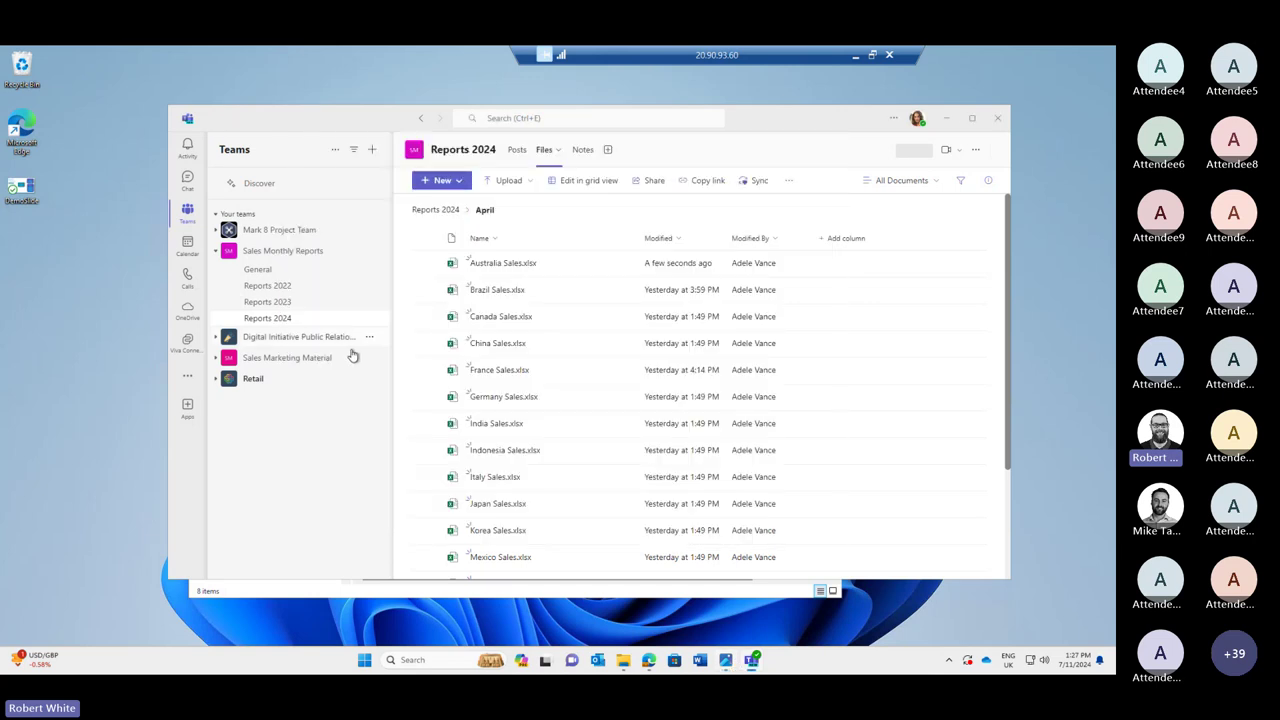
Open the Files of the Go to Market Plan channel in Sales Marketing Material.
click(214, 359)
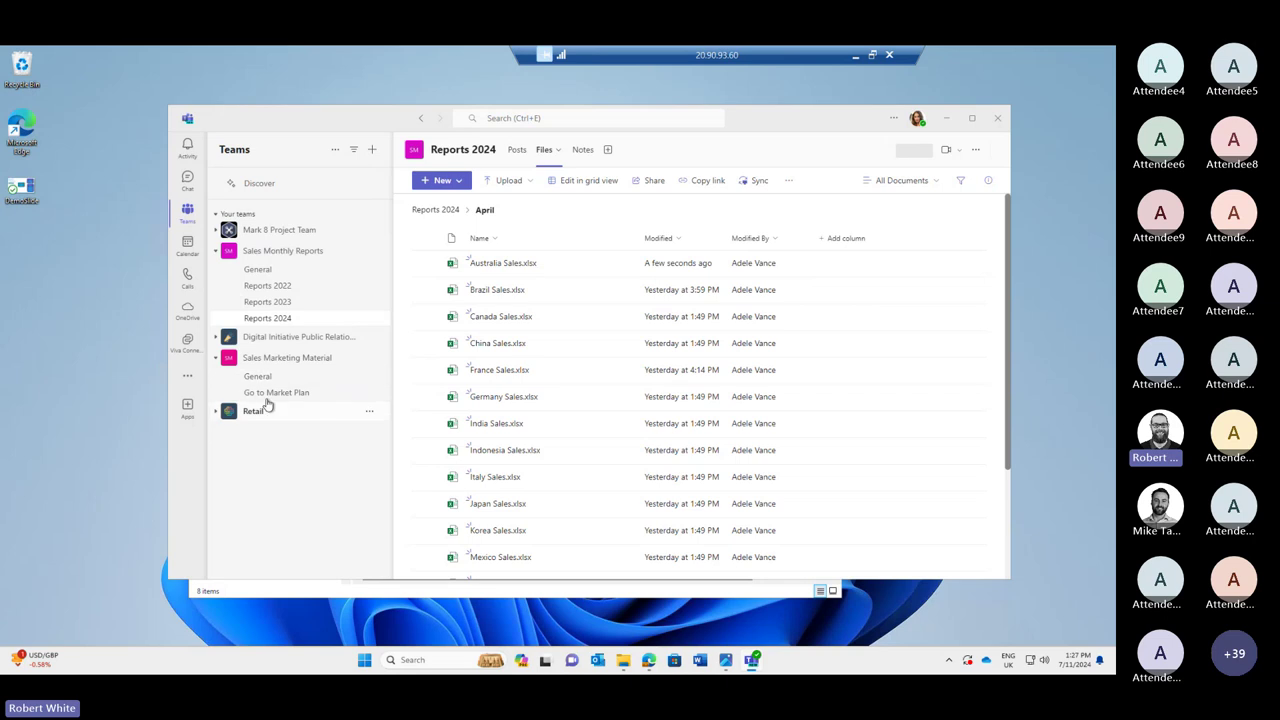
click(276, 392)
click(568, 152)
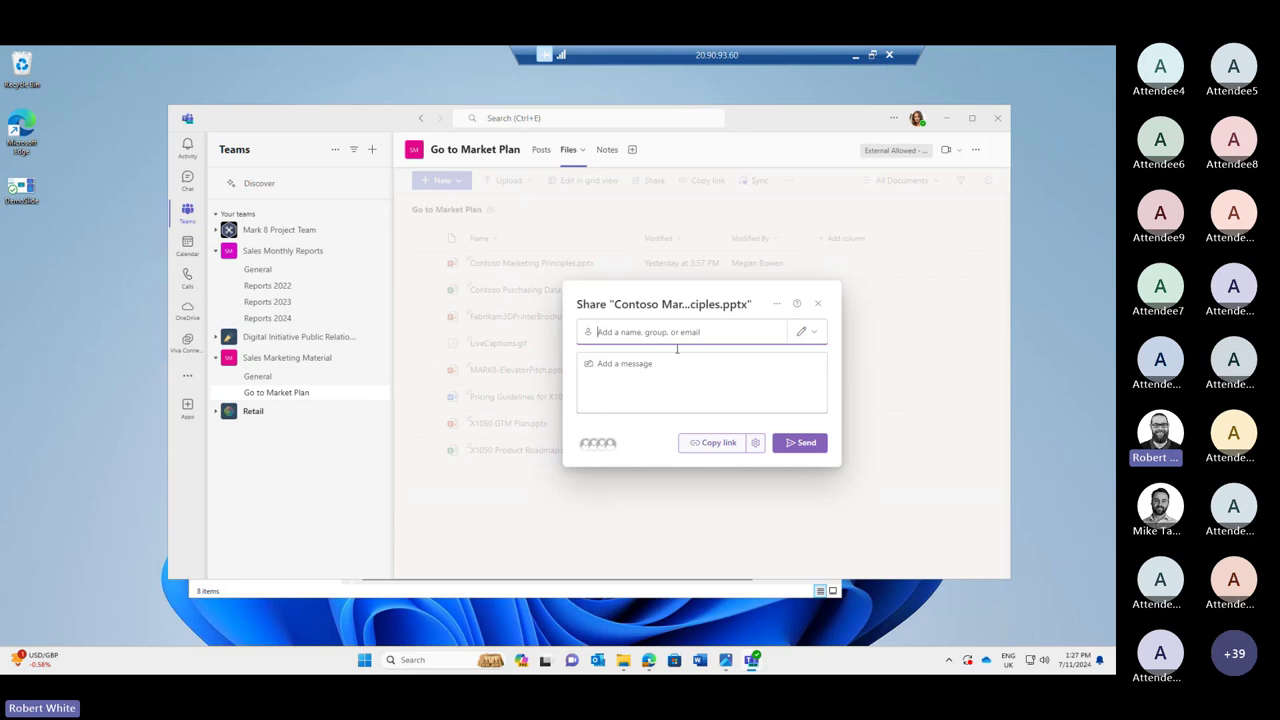
Share Contoso Marketing Principles.pptx with the external contact's e-mail and send the invitation.
key(ctrl+v)
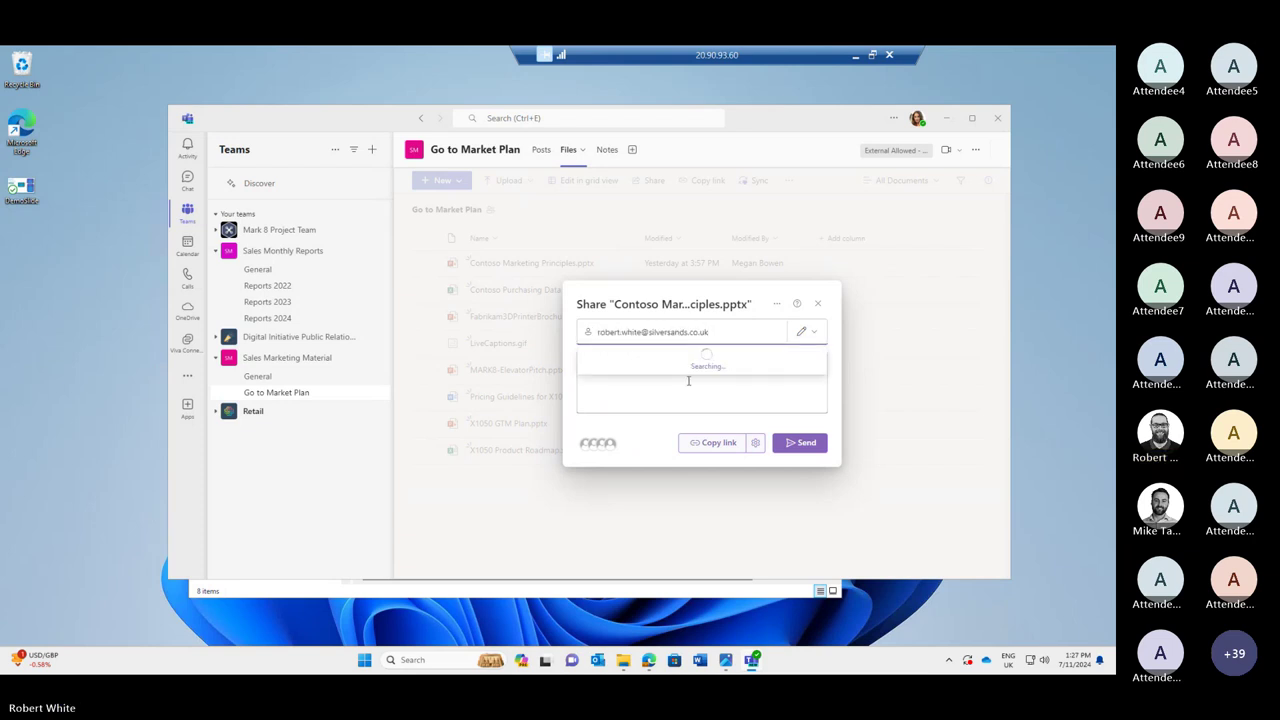
click(671, 364)
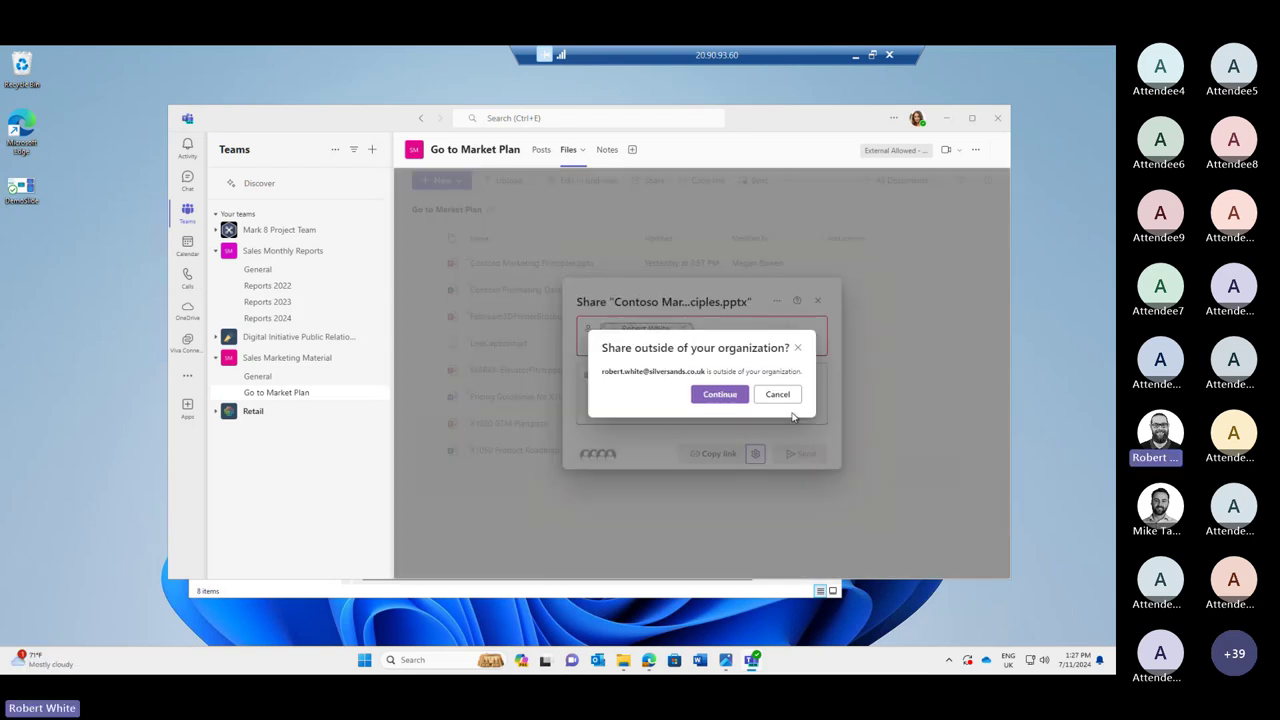
click(719, 394)
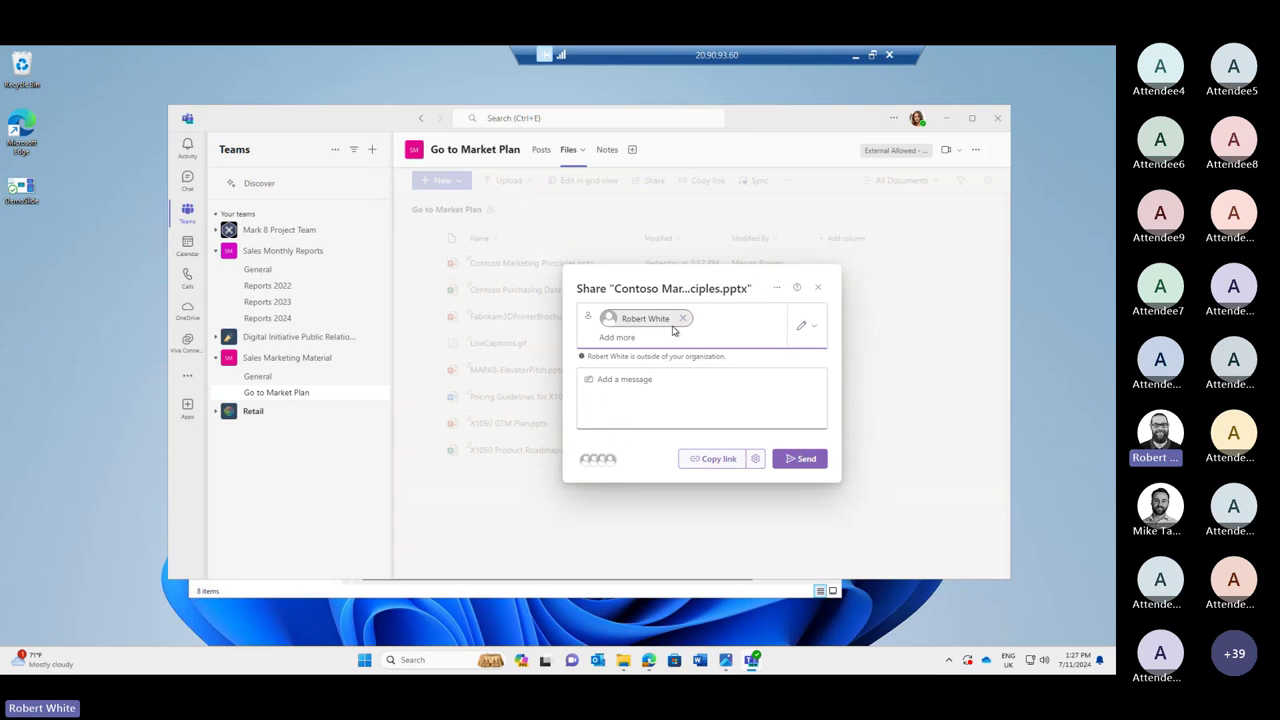
click(800, 458)
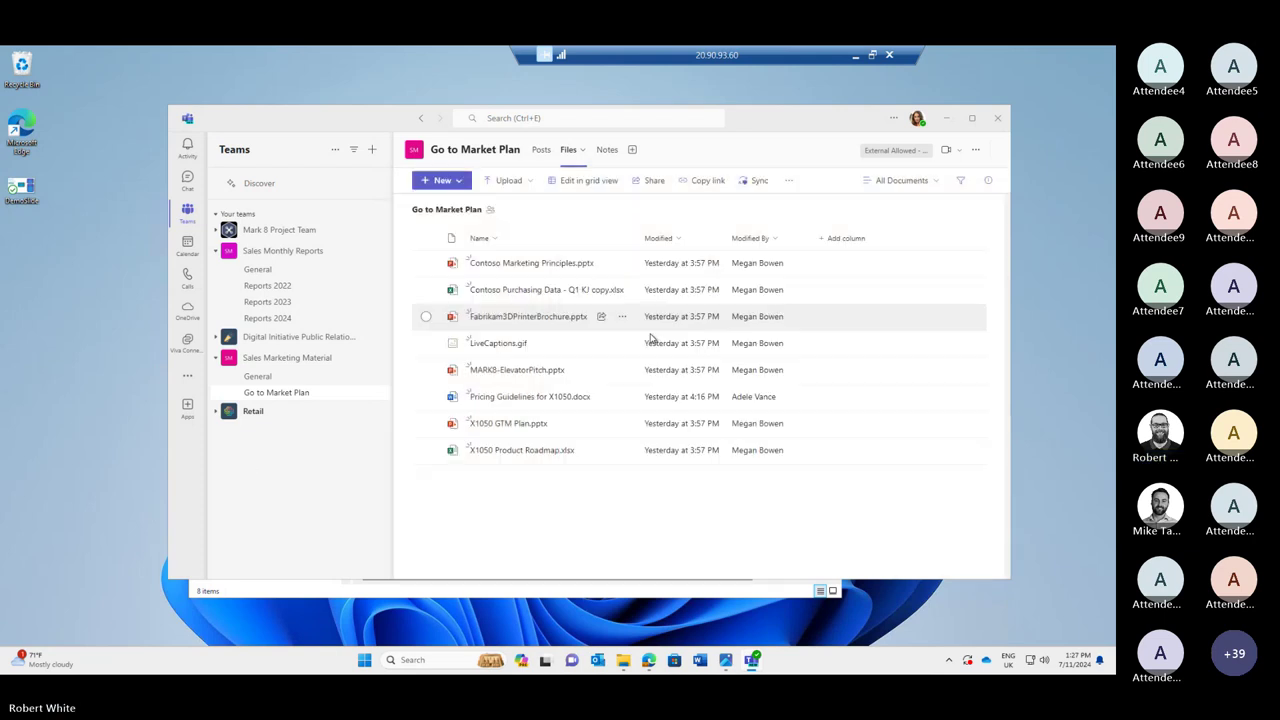
Add the external contact's e-mail as a guest of Sales Marketing Material, then show the demo slide.
click(369, 358)
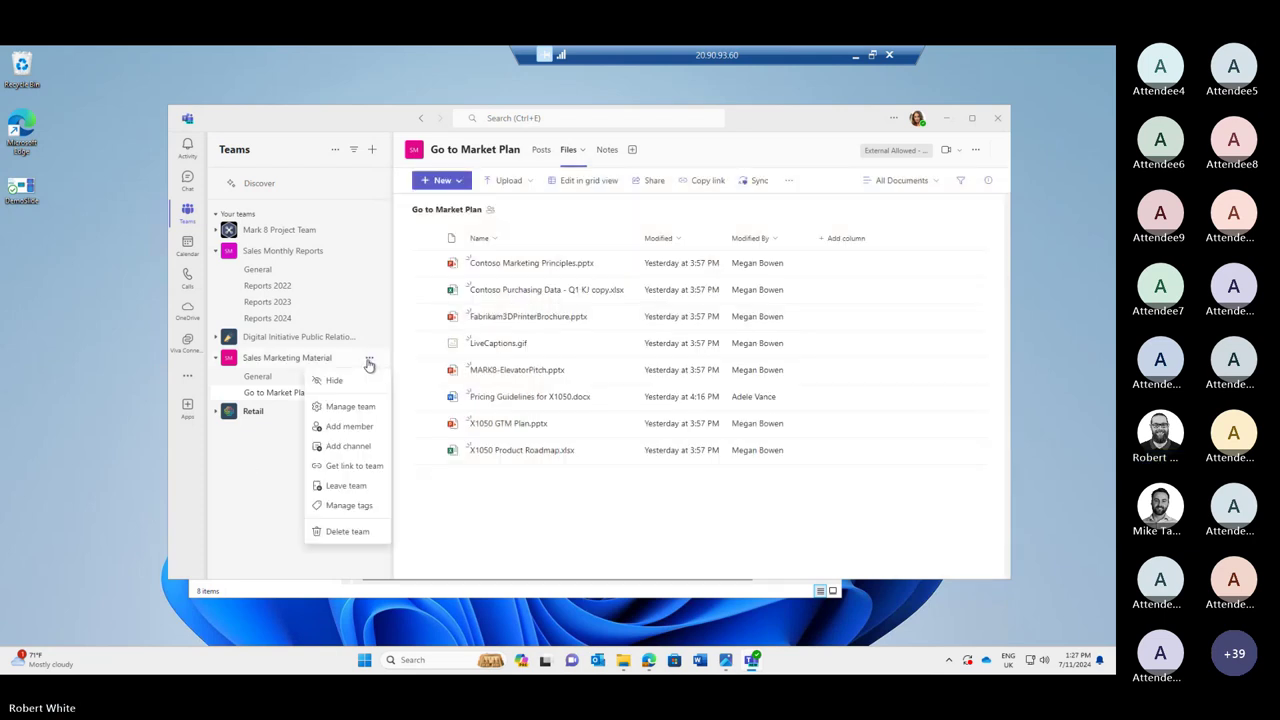
click(374, 430)
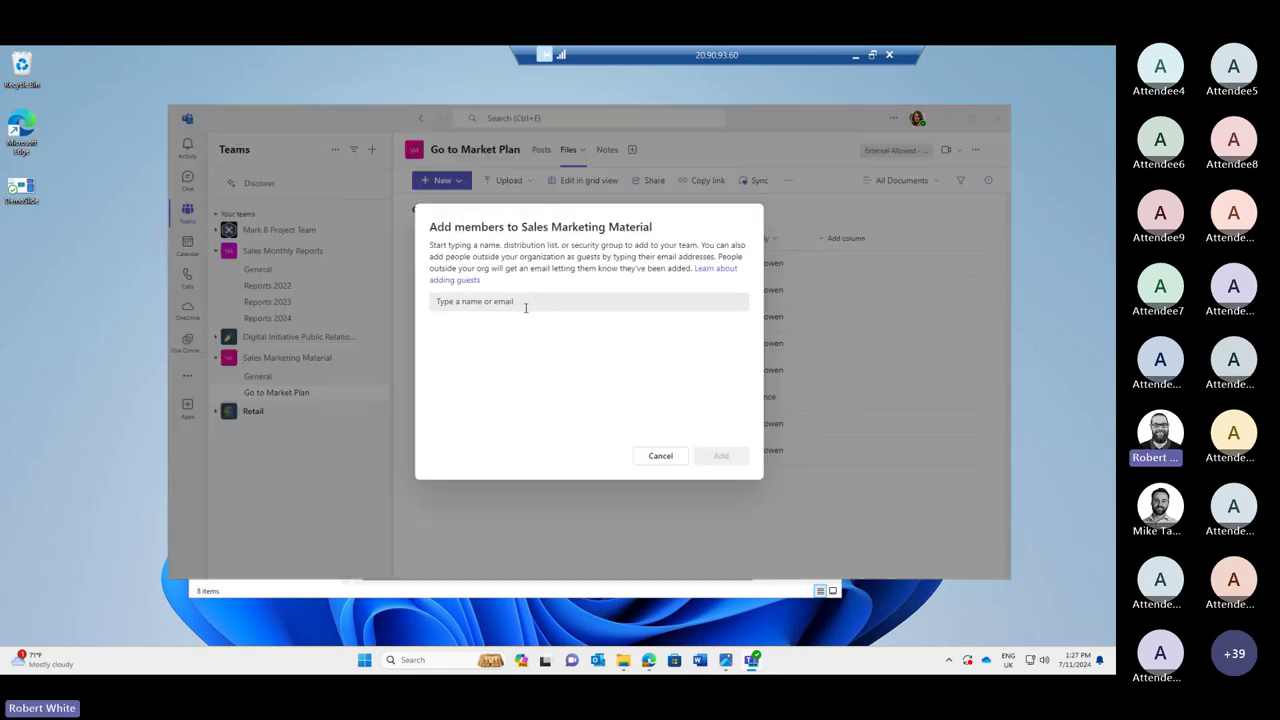
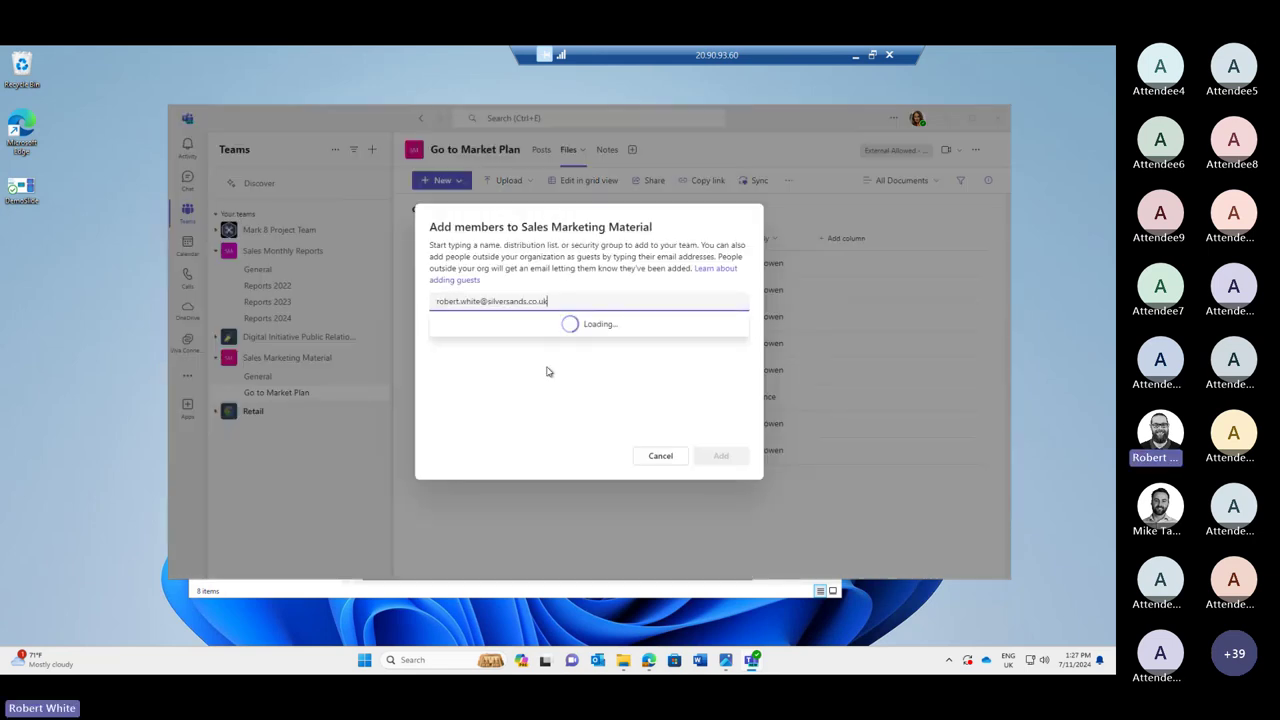
click(542, 336)
click(721, 455)
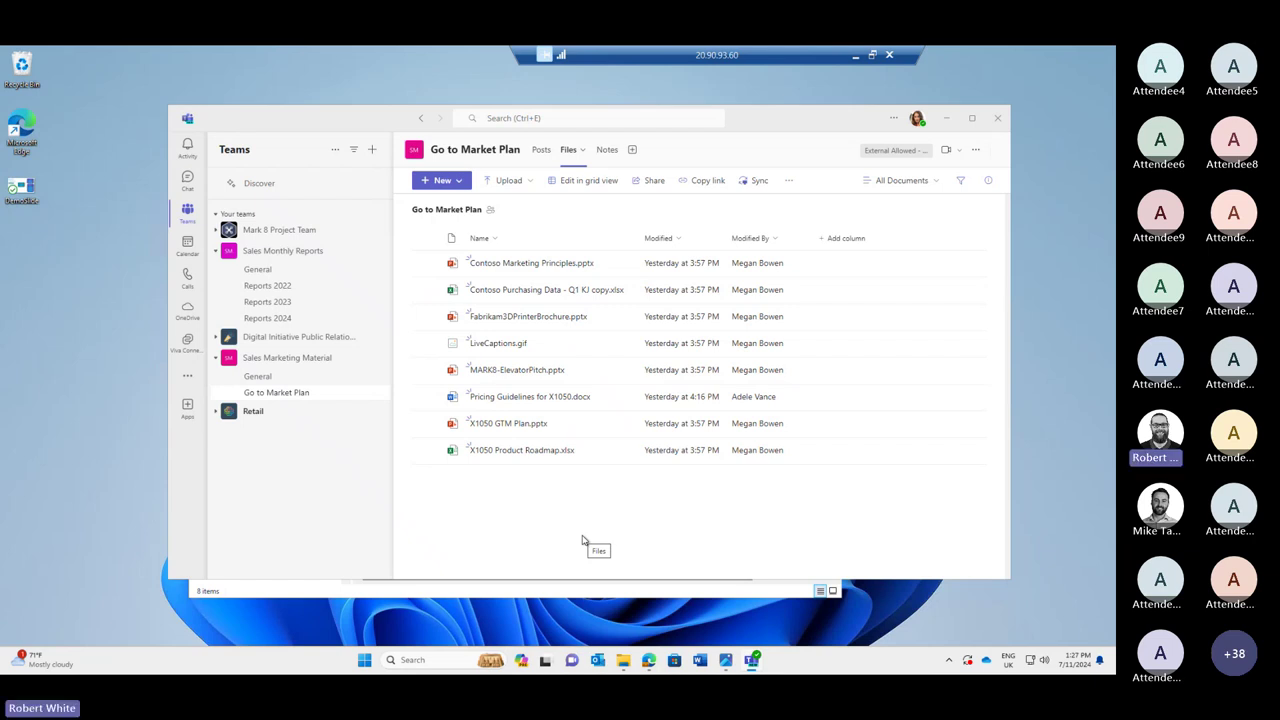
click(726, 662)
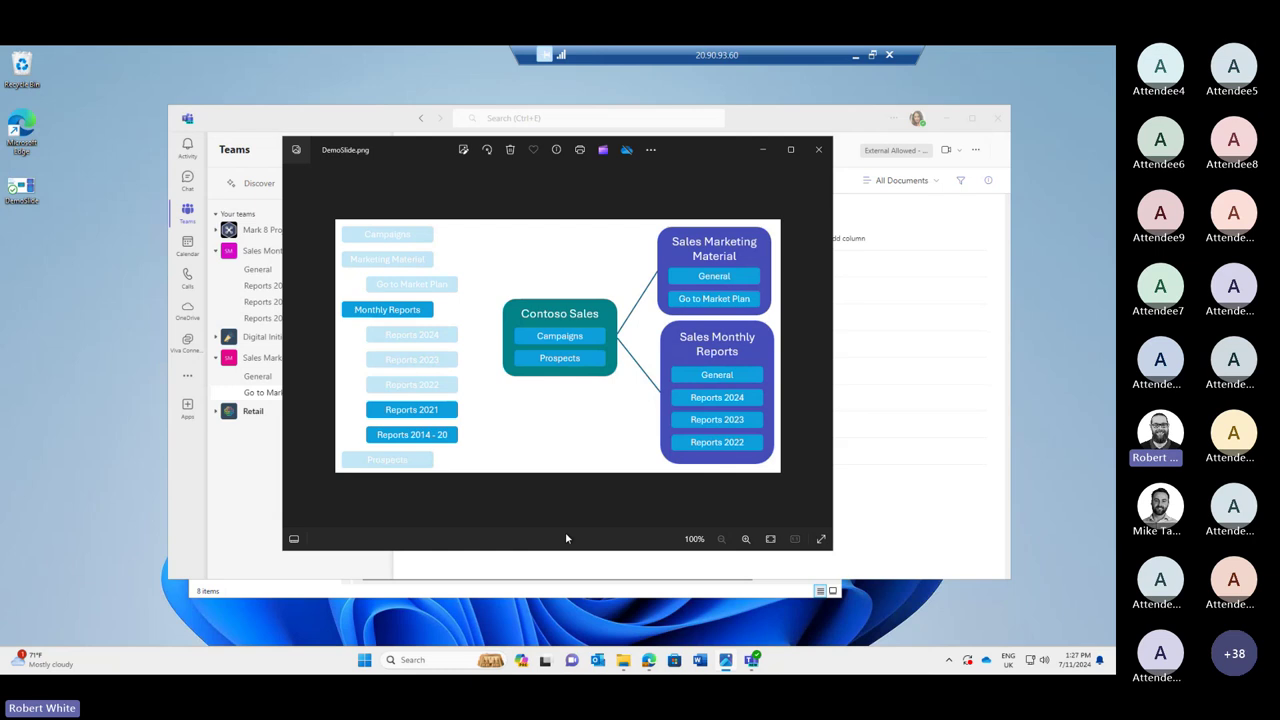
Open the Contoso Sales Campaigns folder in Edge, close the Word file and return to Teams.
click(649, 668)
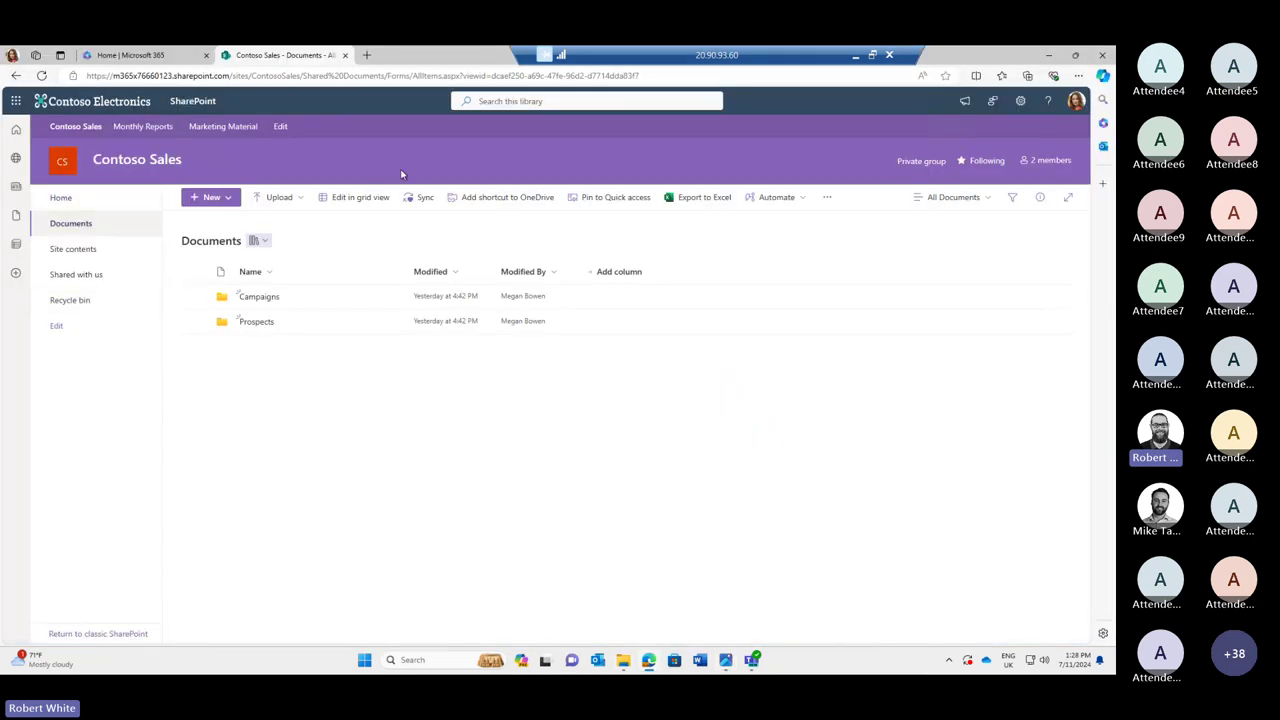
click(259, 297)
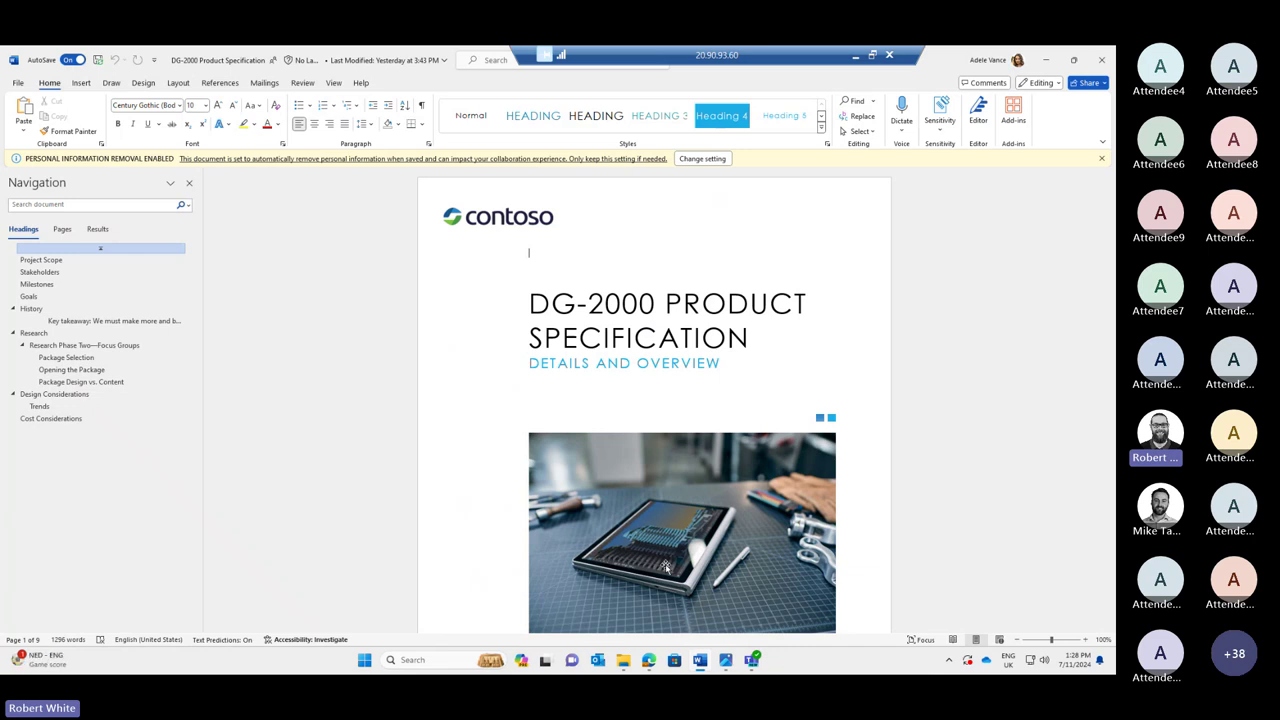
click(1101, 60)
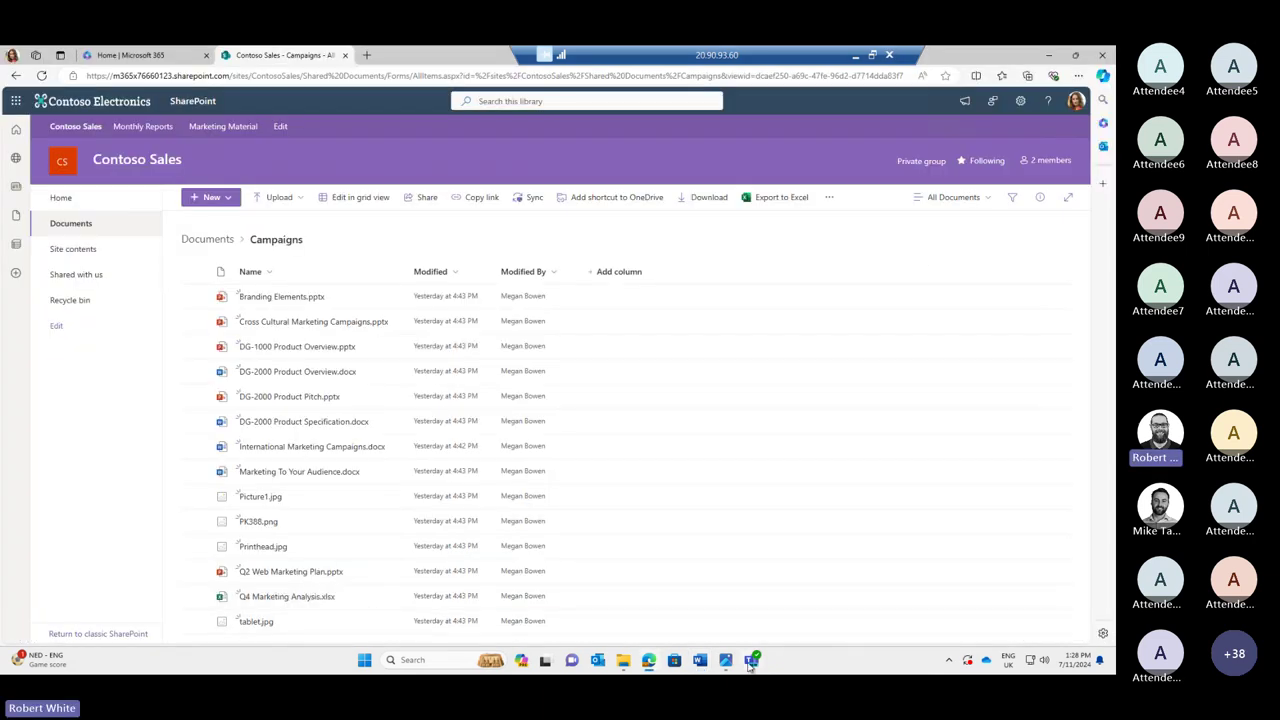
click(751, 659)
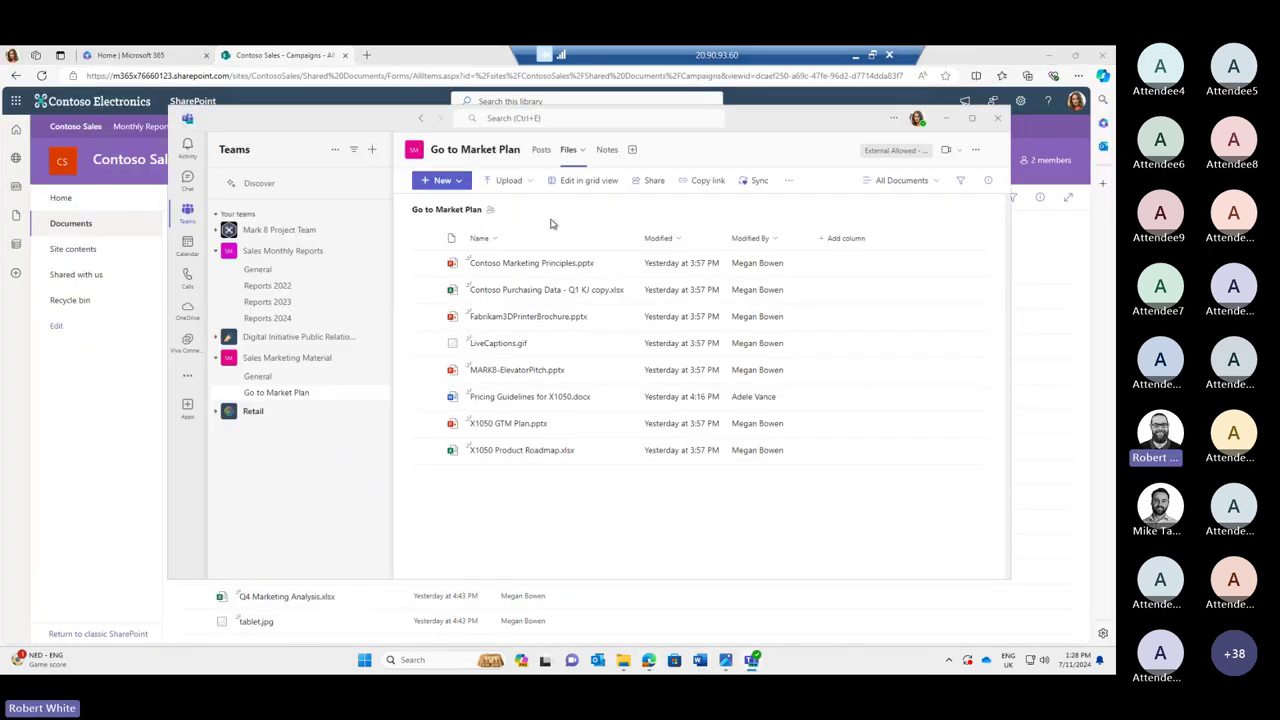
Create a new Word document named demo in Go to Market Plan files, then close Word.
click(442, 180)
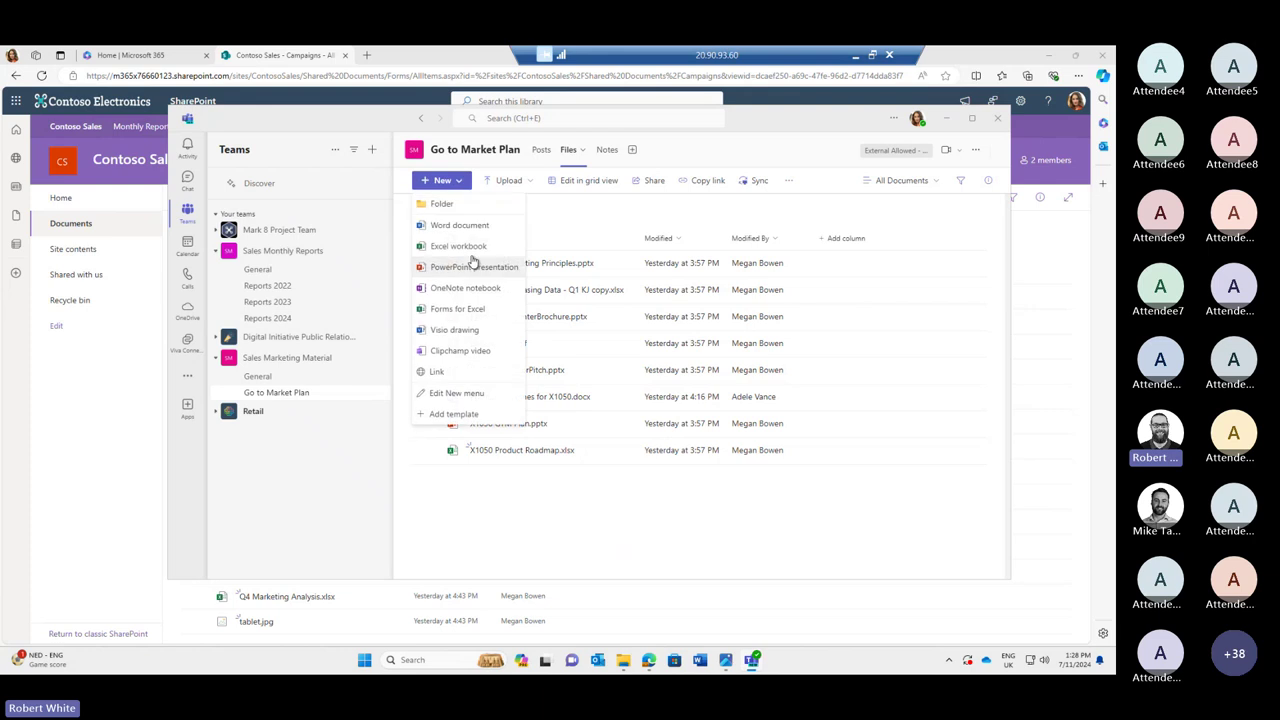
click(470, 227)
text(demo)
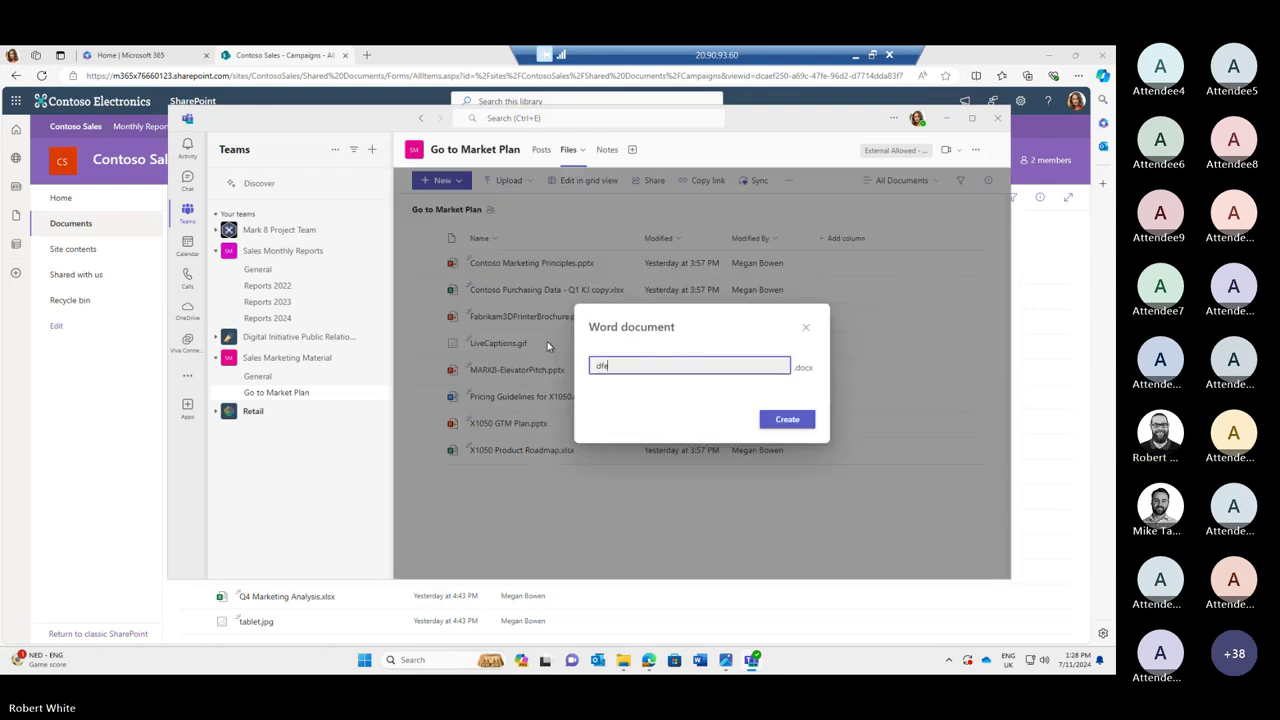
key(BackSpace)
key(BackSpace)
key(BackSpace)
text(emo)
key(Return)
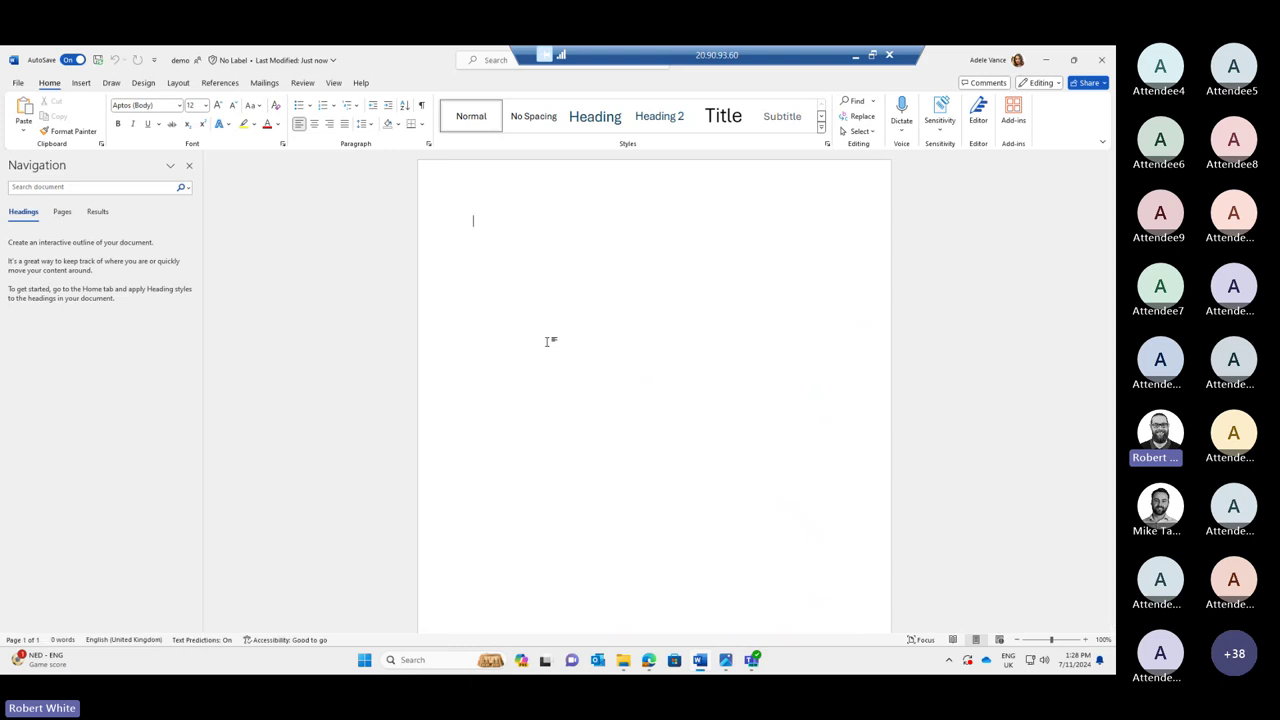
click(1102, 60)
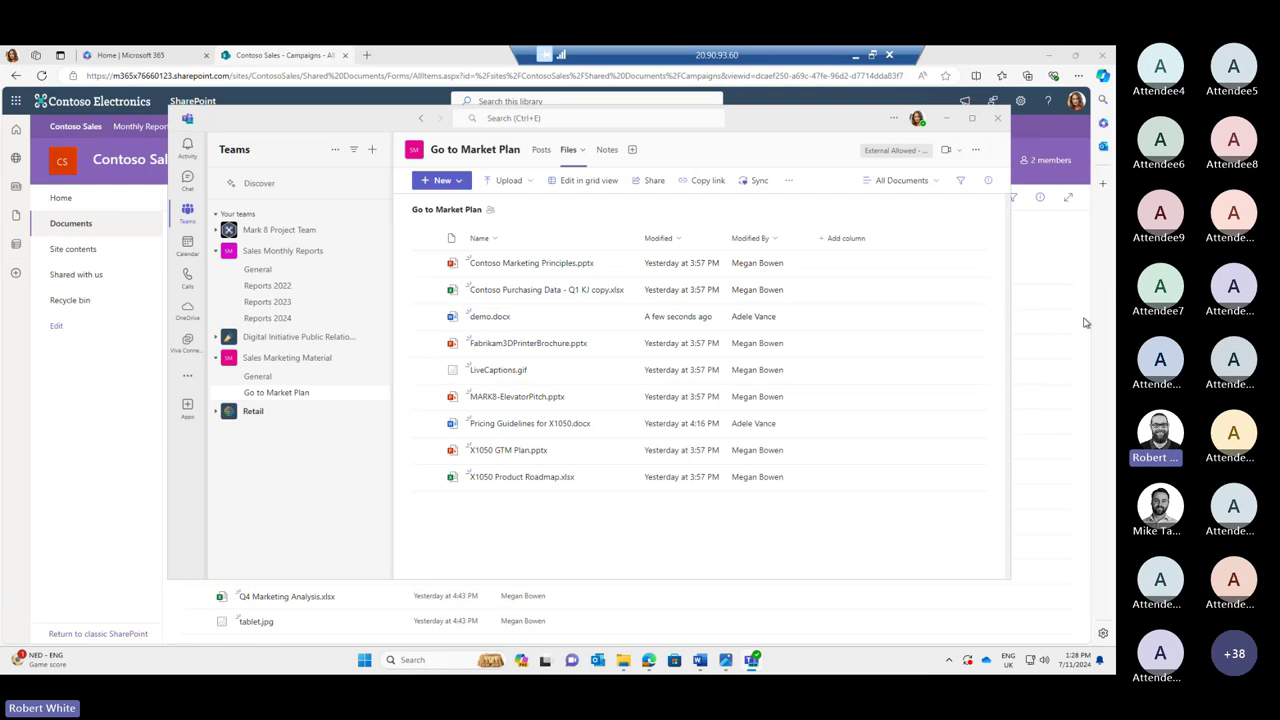